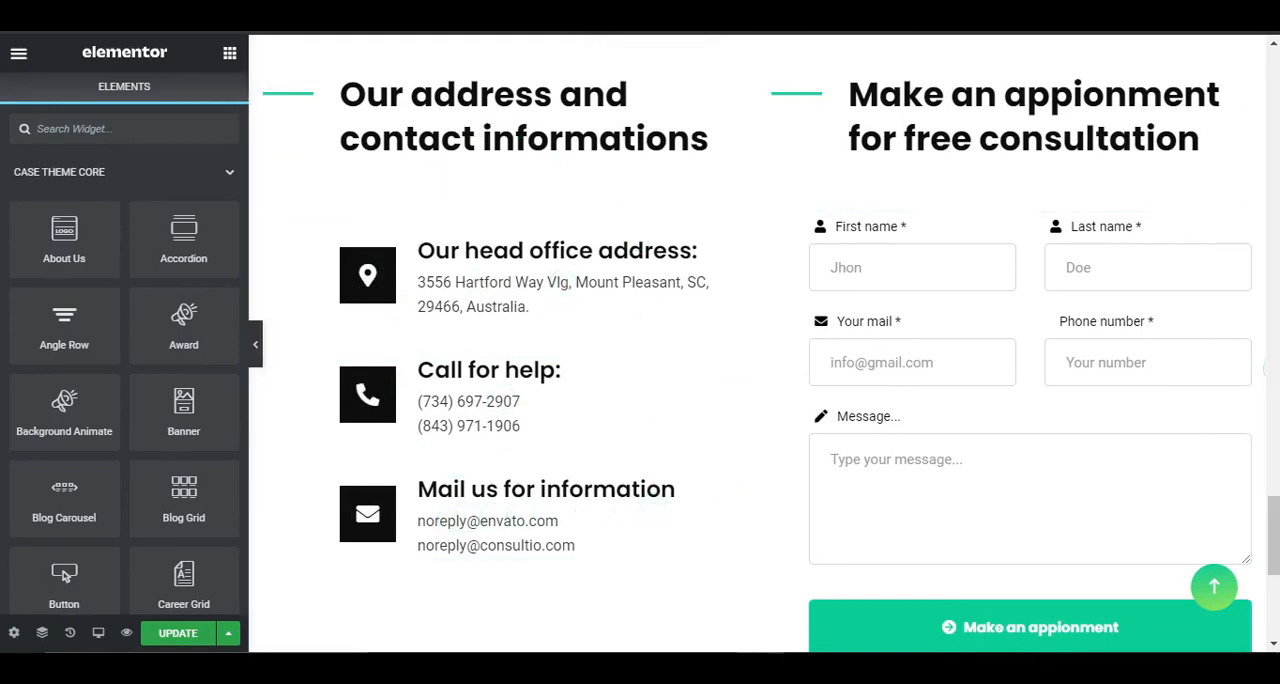
Step: Open the settings of the Contact Form 7 widget in the appointment section and list the forms it can use
scroll(760, 350, "up", 1)
scroll(760, 344, "down", 1)
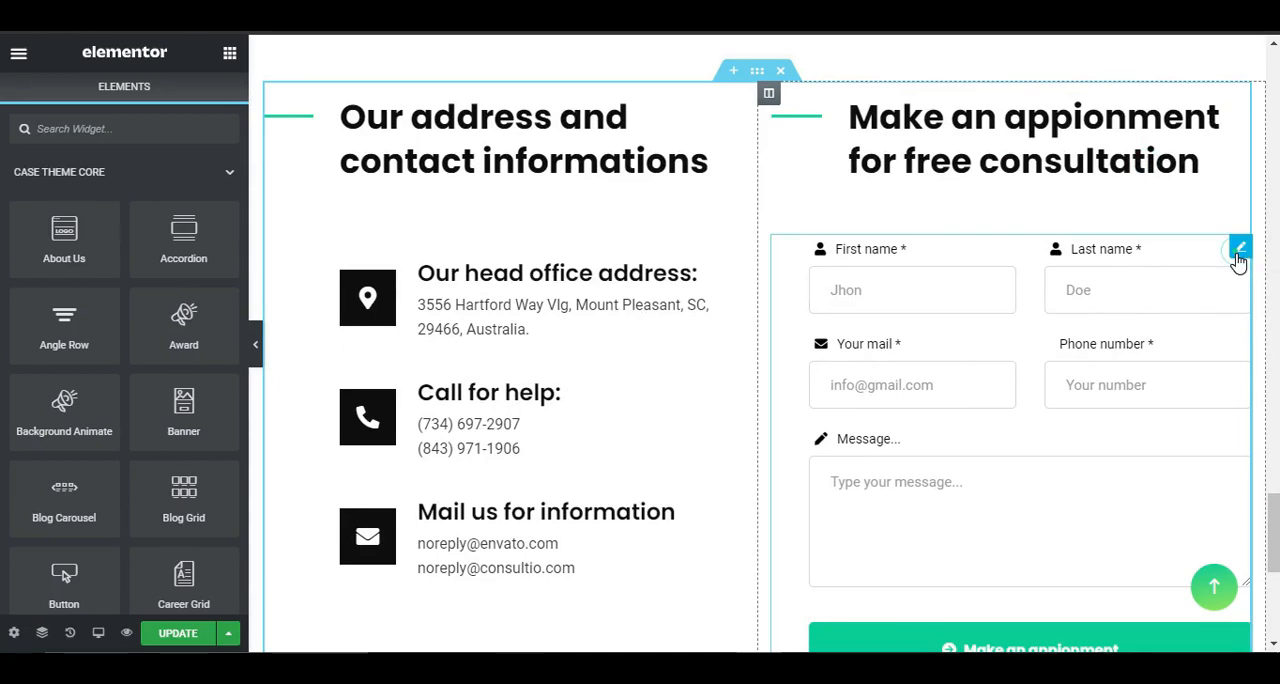
left_click(1240, 250)
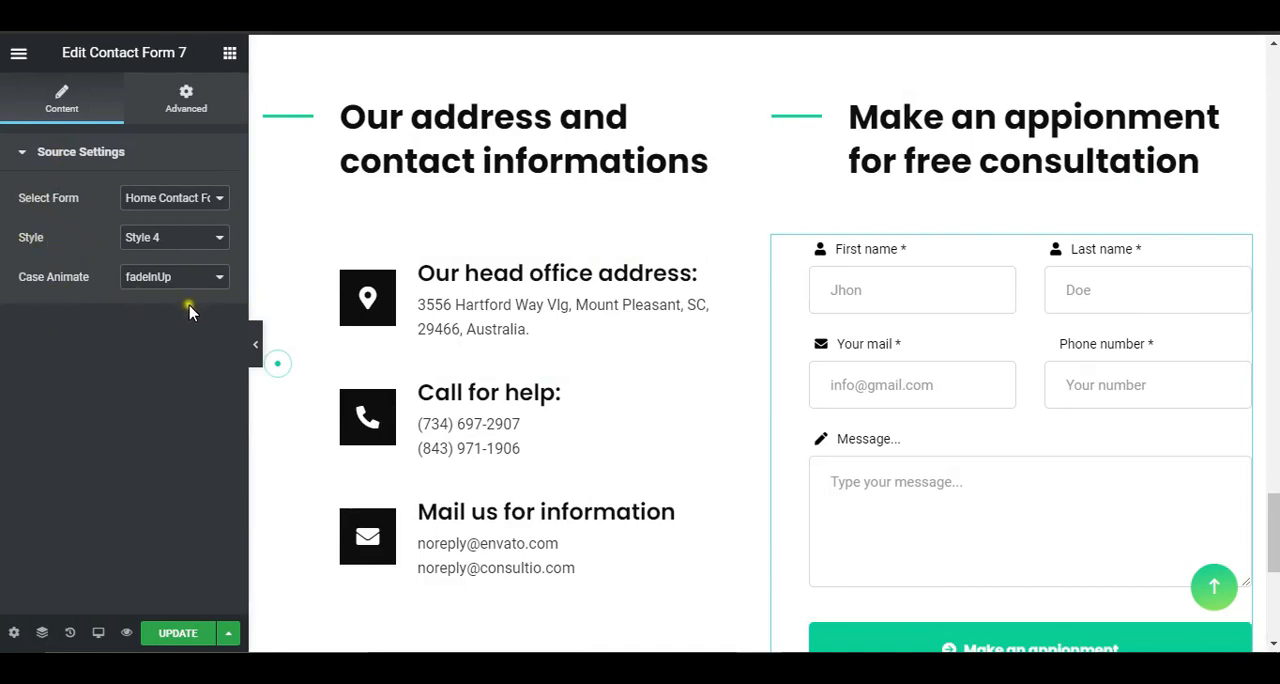
left_click(147, 205)
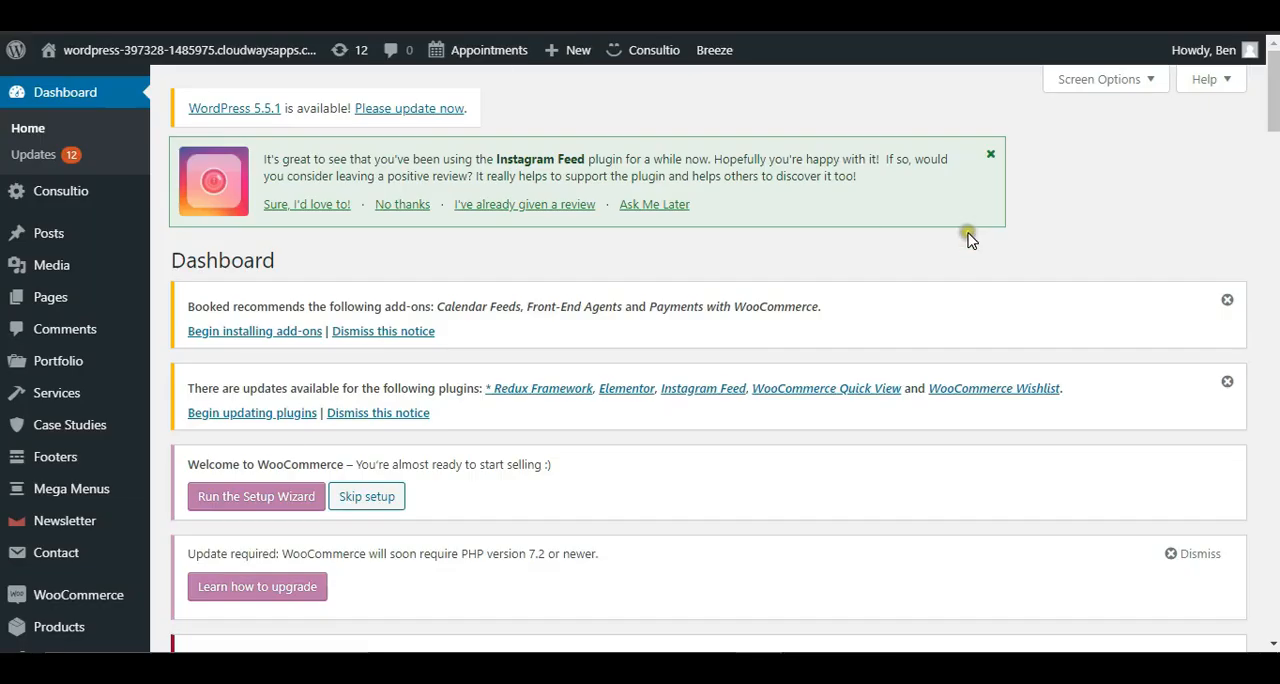
Step: Switch to the WordPress dashboard, open the contact forms list and look through the available forms
scroll(966, 234, "down", 2)
scroll(80, 302, "down", 3)
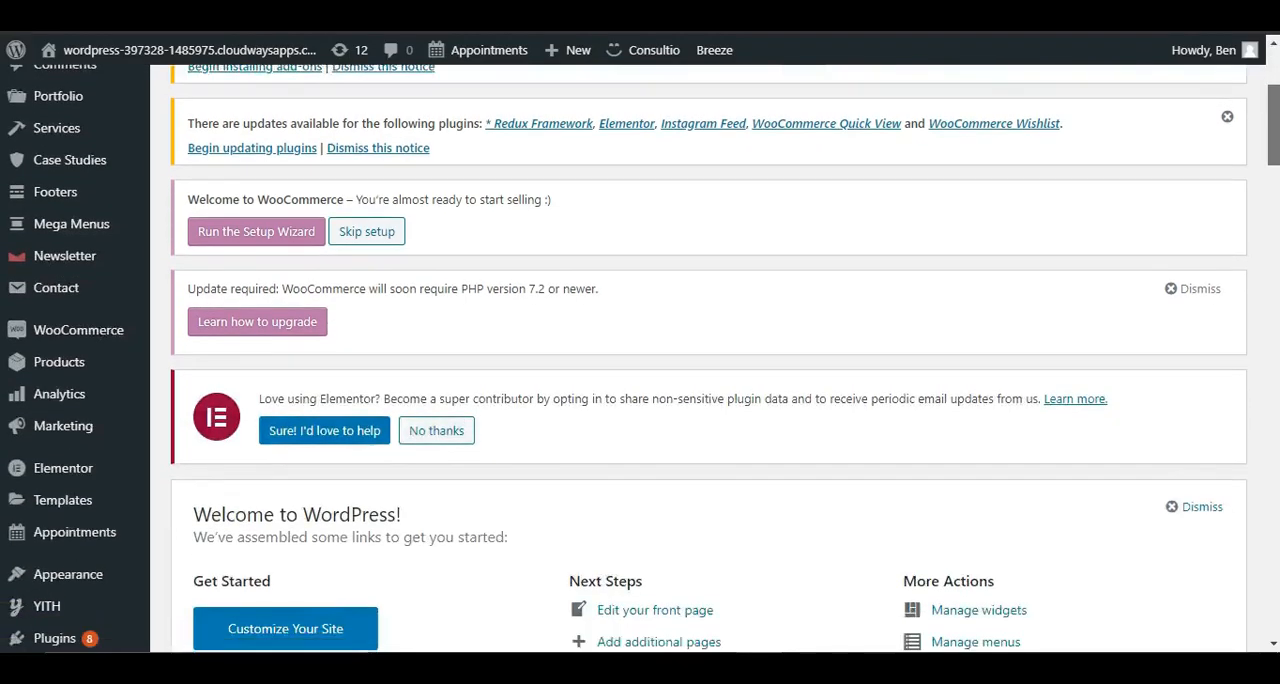
scroll(80, 302, "up", 1)
left_click(80, 296)
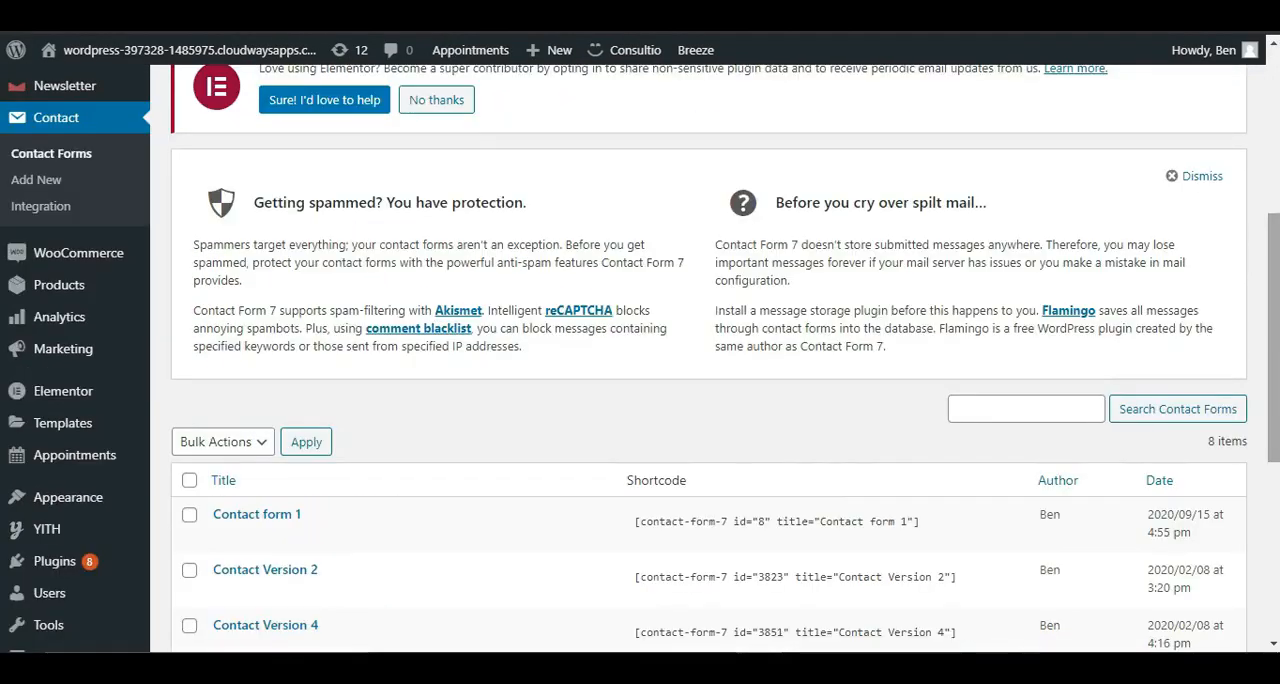
scroll(700, 360, "down", 2)
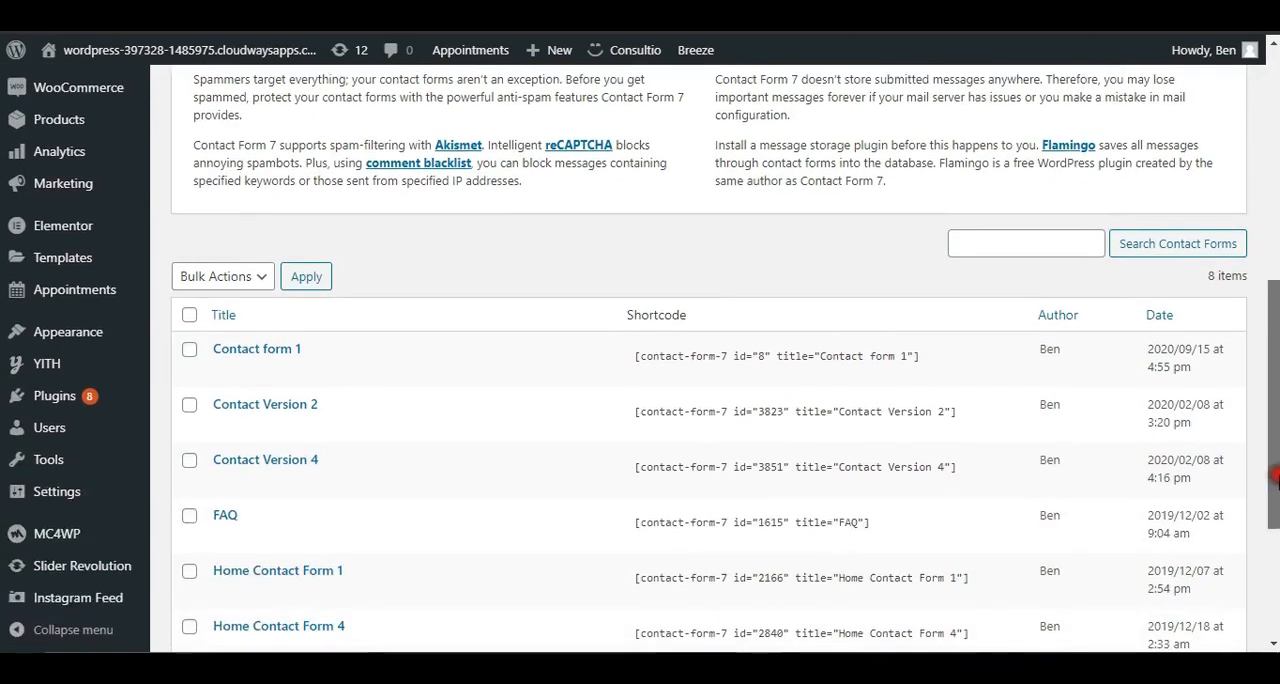
scroll(700, 360, "up", 2)
scroll(700, 360, "down", 1)
scroll(1276, 487, "down", 2)
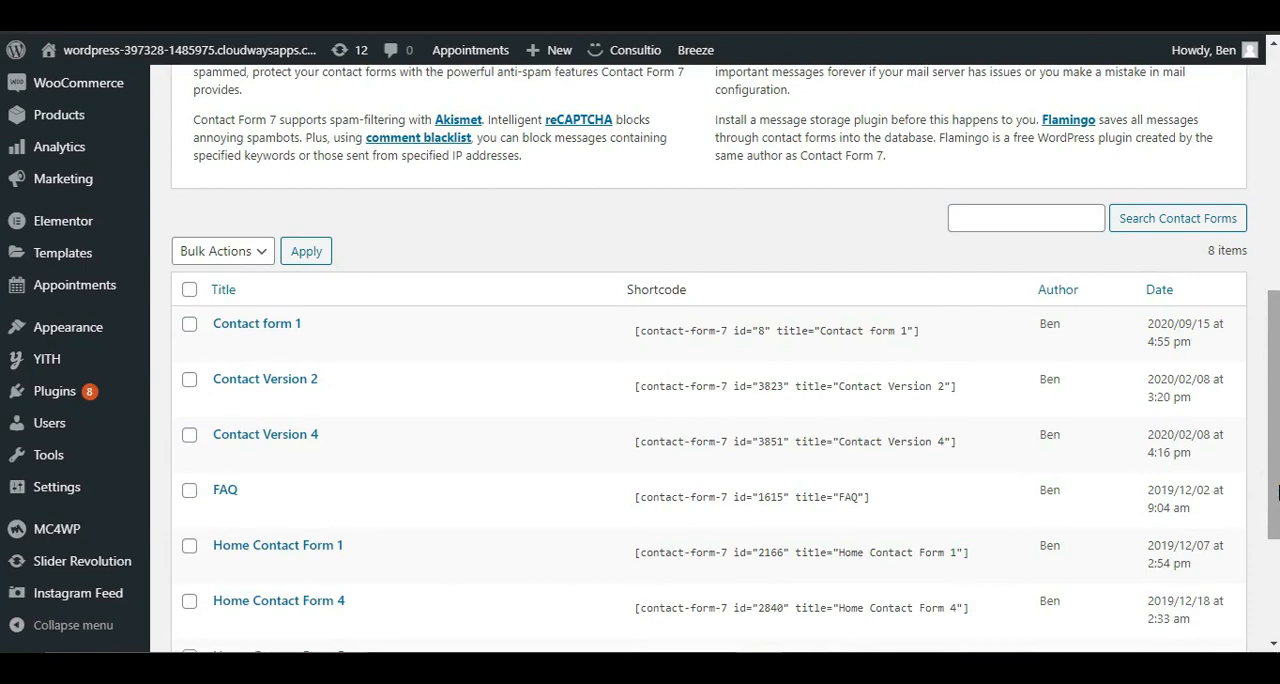
scroll(1276, 487, "down", 2)
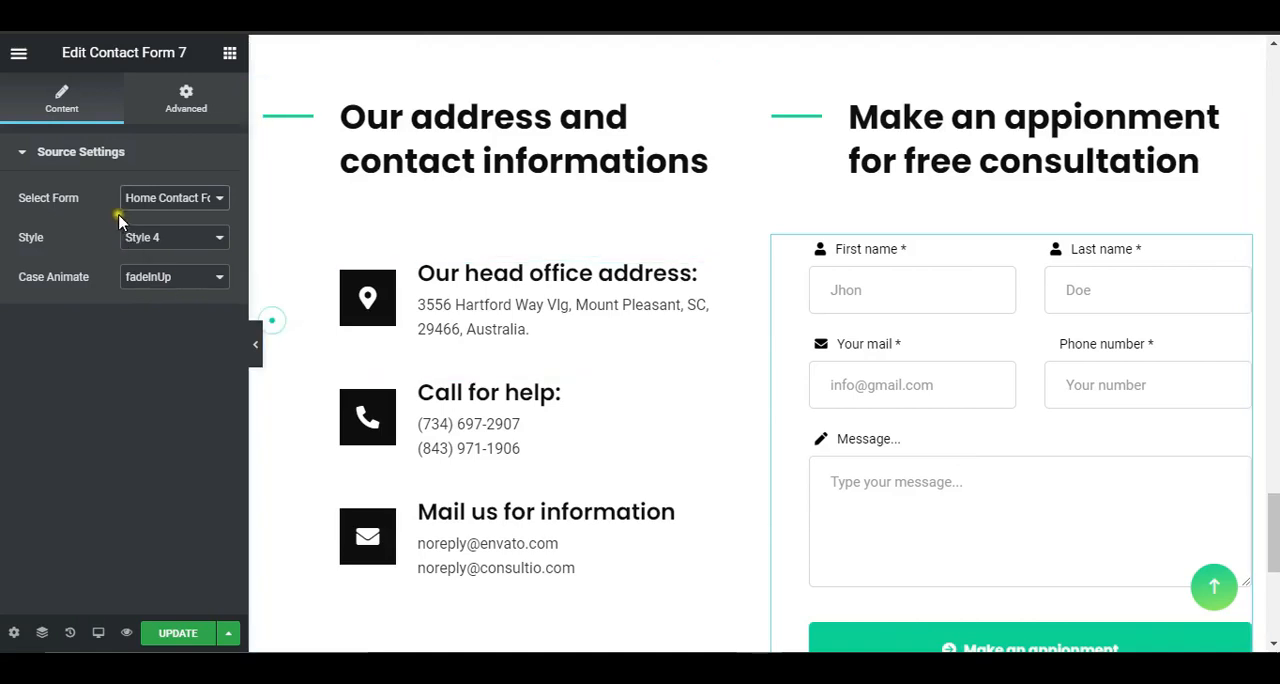
Step: Check which form the Elementor widget uses, and open Home Contact Form 5 for editing in the WordPress dashboard
left_click(165, 200)
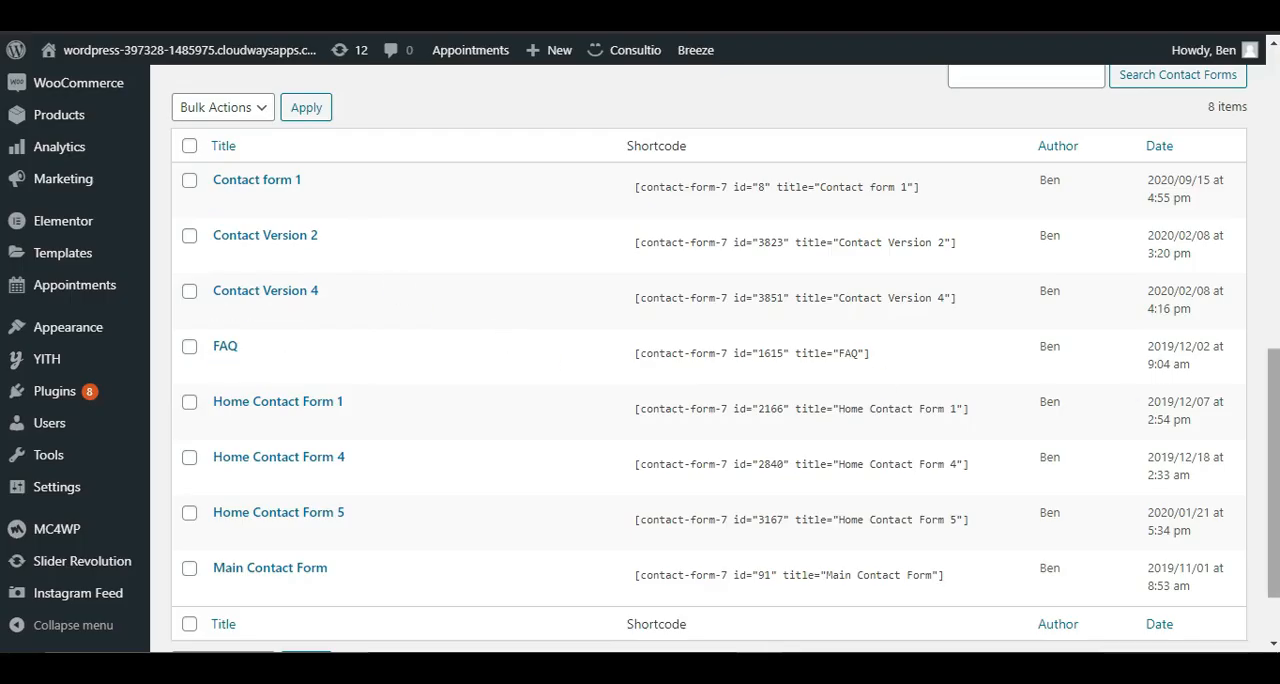
scroll(260, 420, "down", 1)
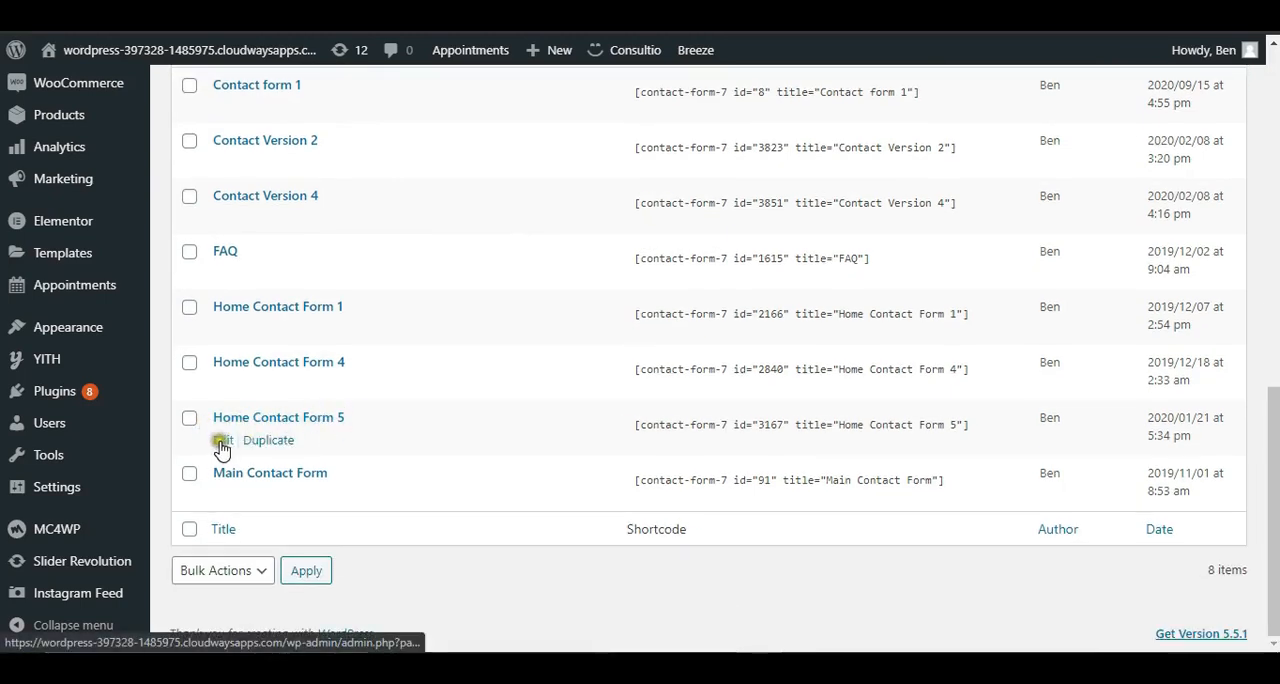
left_click(226, 442)
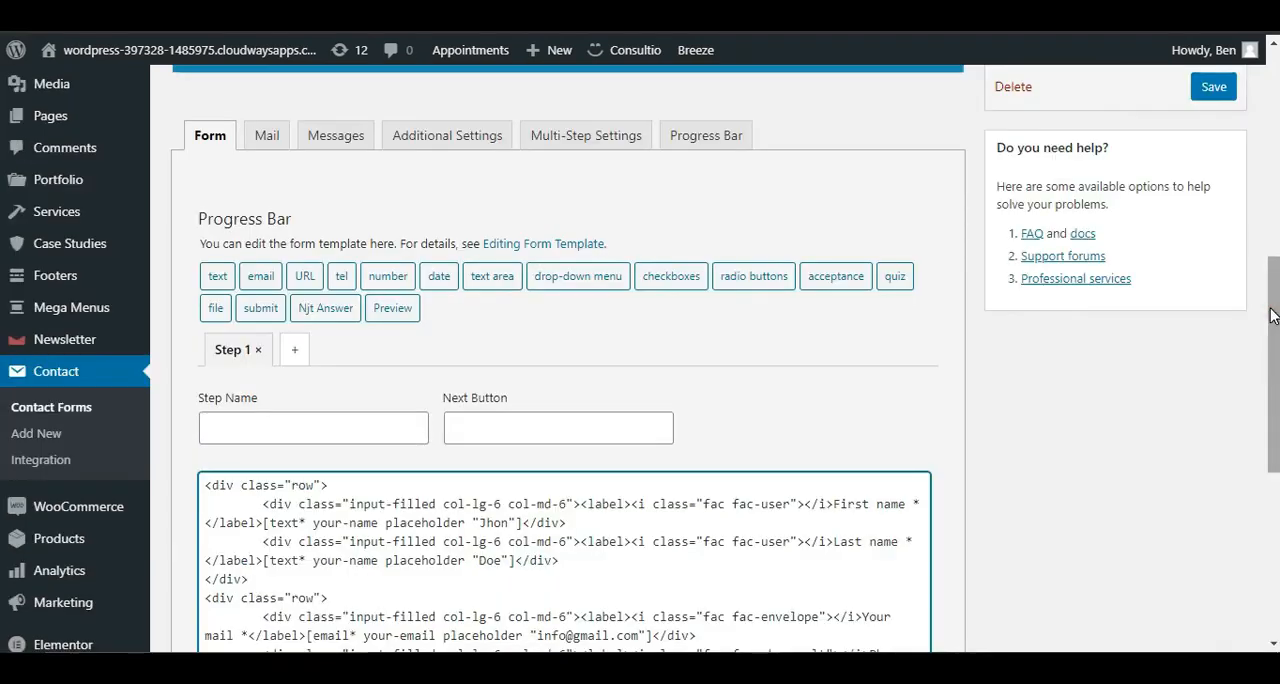
scroll(890, 333, "down", 3)
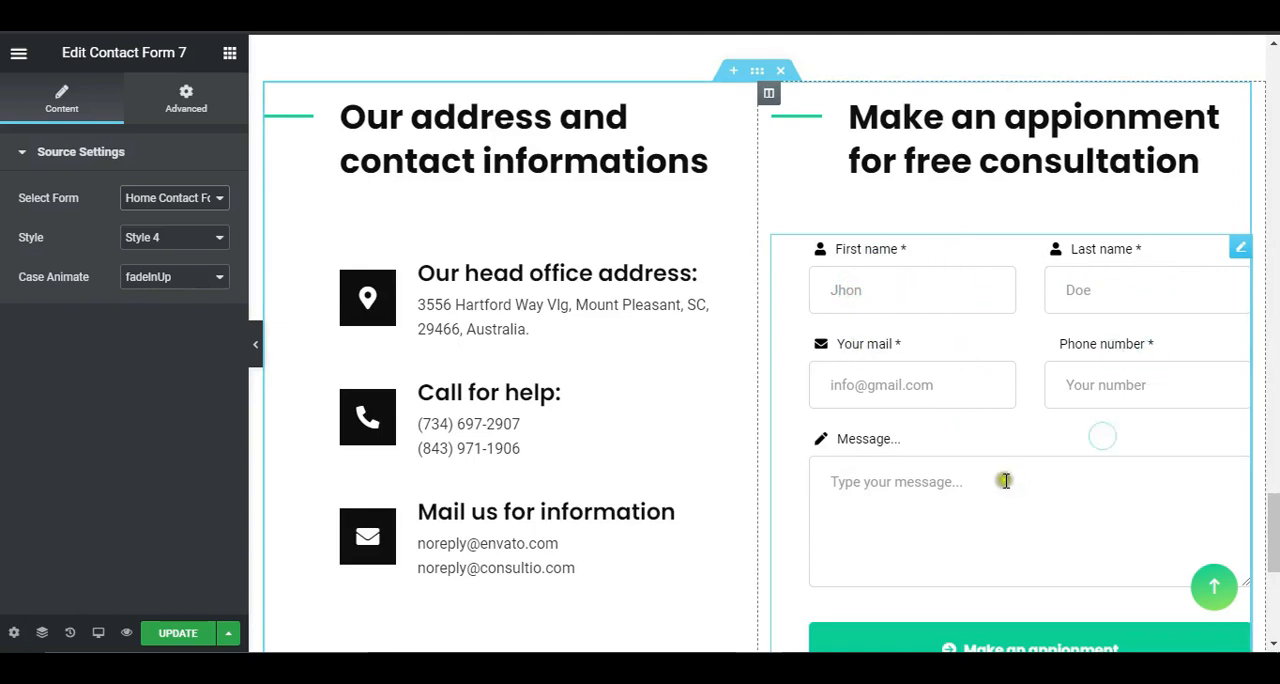
Step: Examine the First name field and its placeholder in the Elementor page preview
left_click(845, 292)
left_click(845, 293)
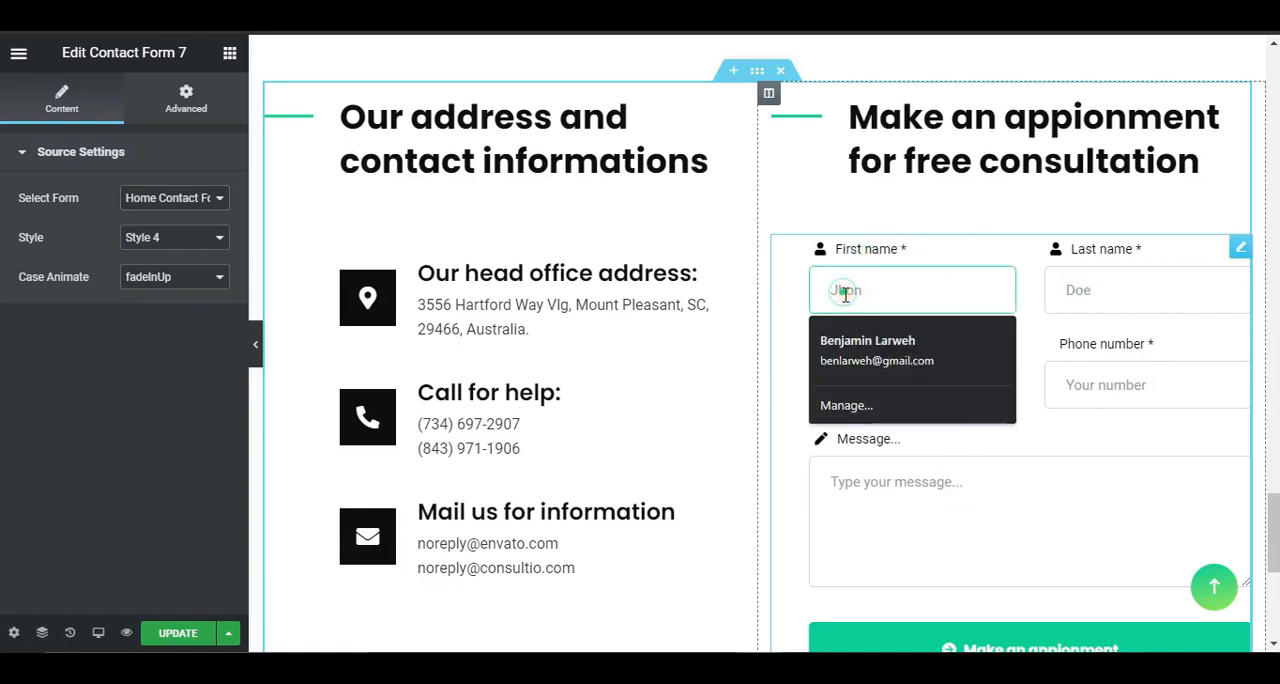
left_click(845, 293)
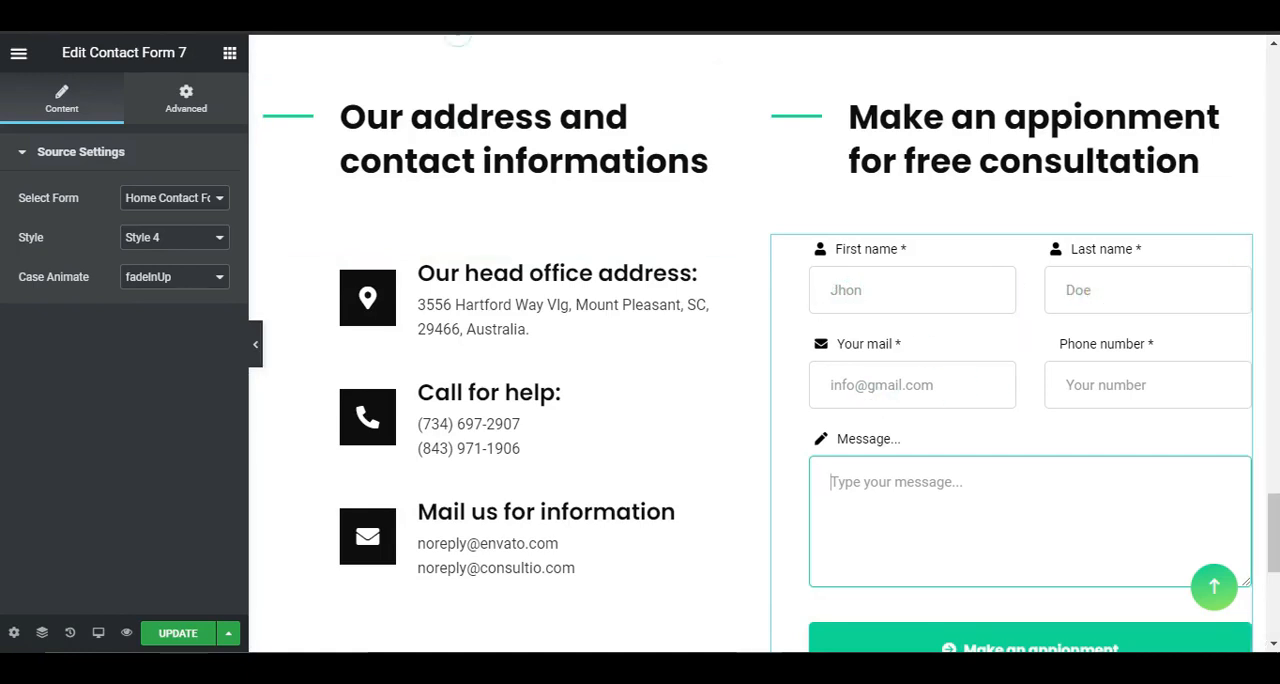
Step: Return to the form template in WordPress and clear the placeholder texts of the First name and Last name fields
left_click(508, 20)
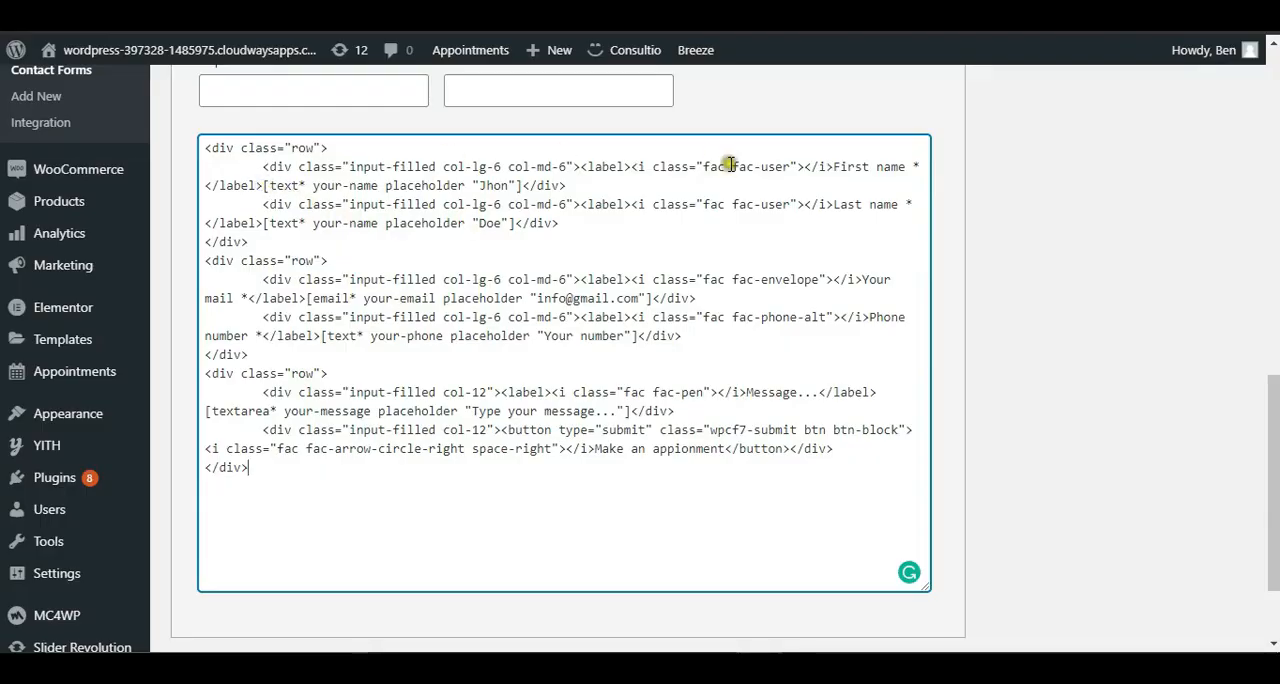
left_click(884, 166)
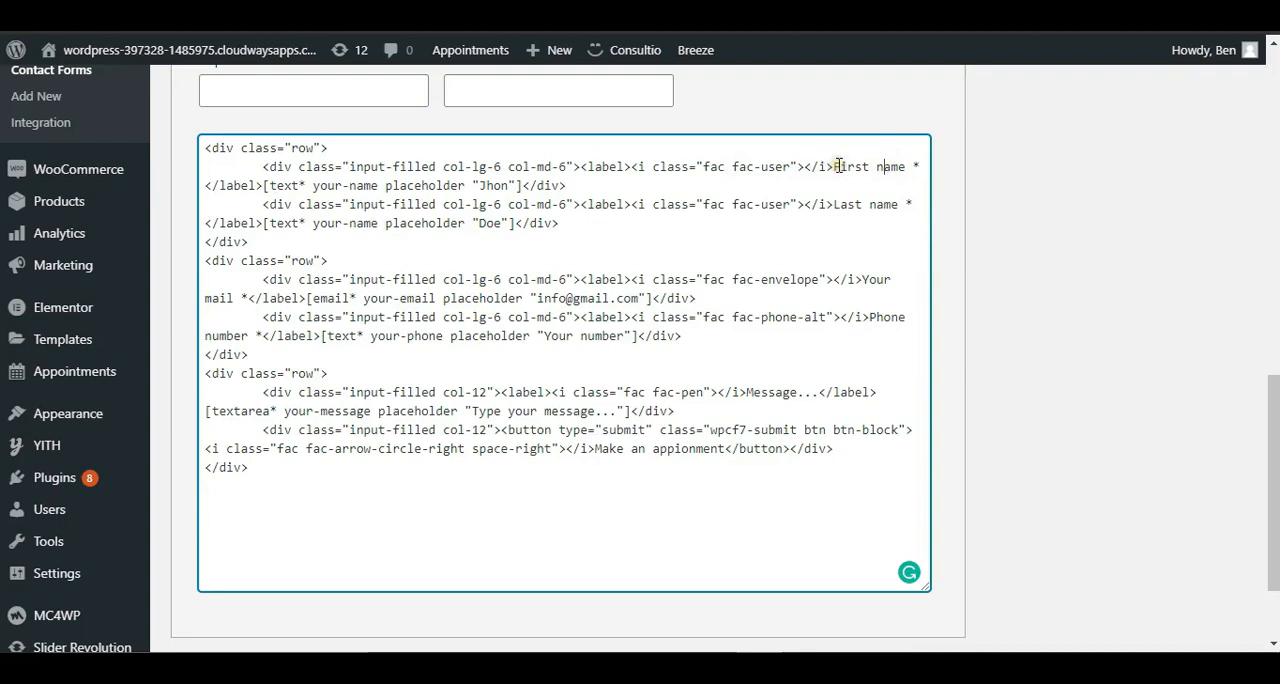
double_click(496, 185)
key("BackSpace")
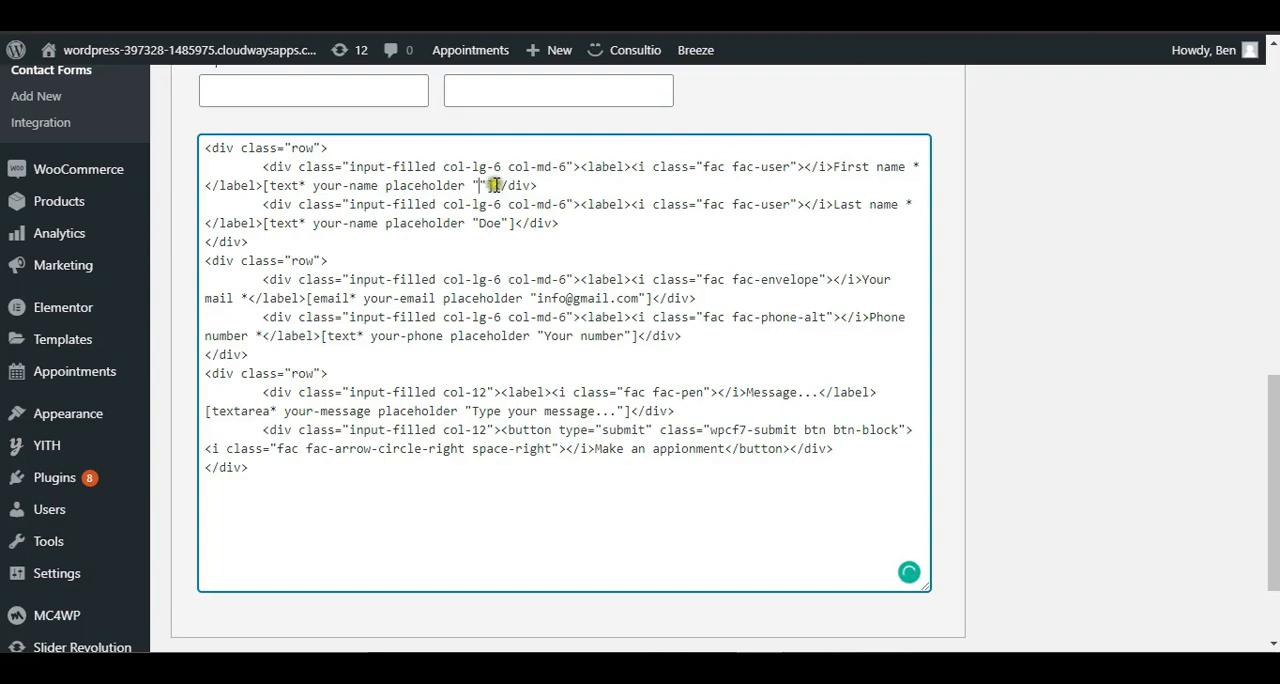
double_click(490, 224)
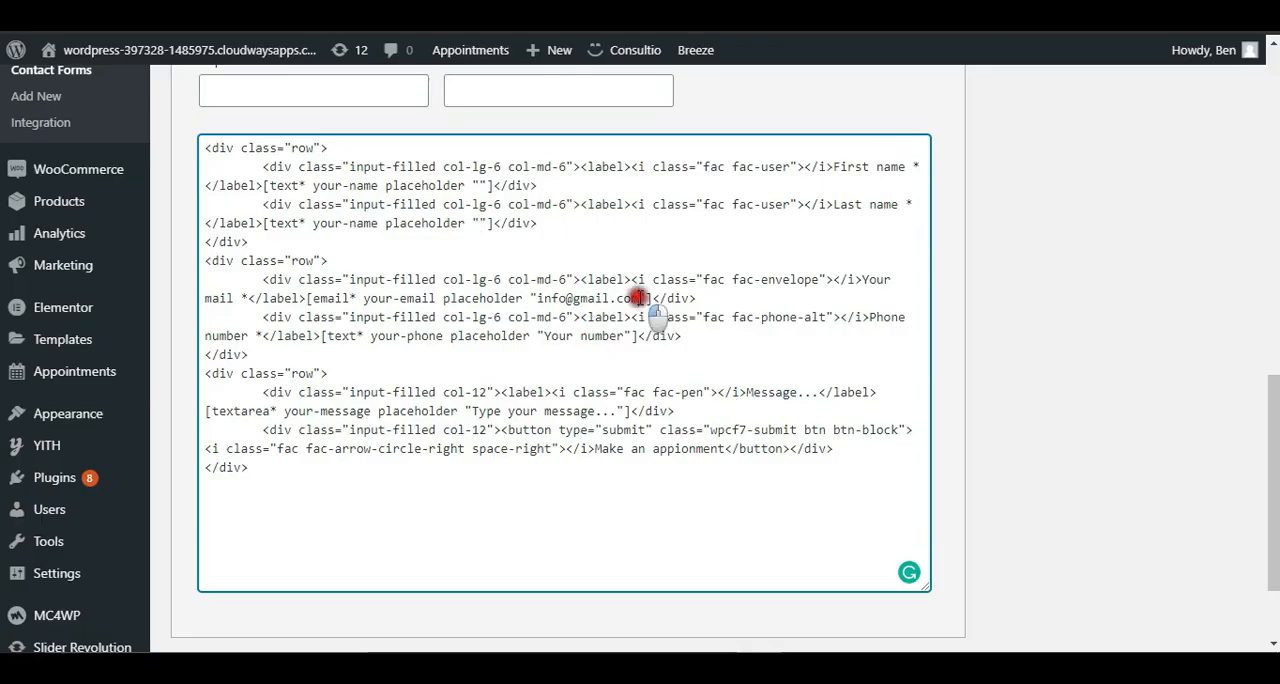
Step: Set the placeholder of the your-email field to "Enter your email address"
left_click_drag(640, 298, 537, 299)
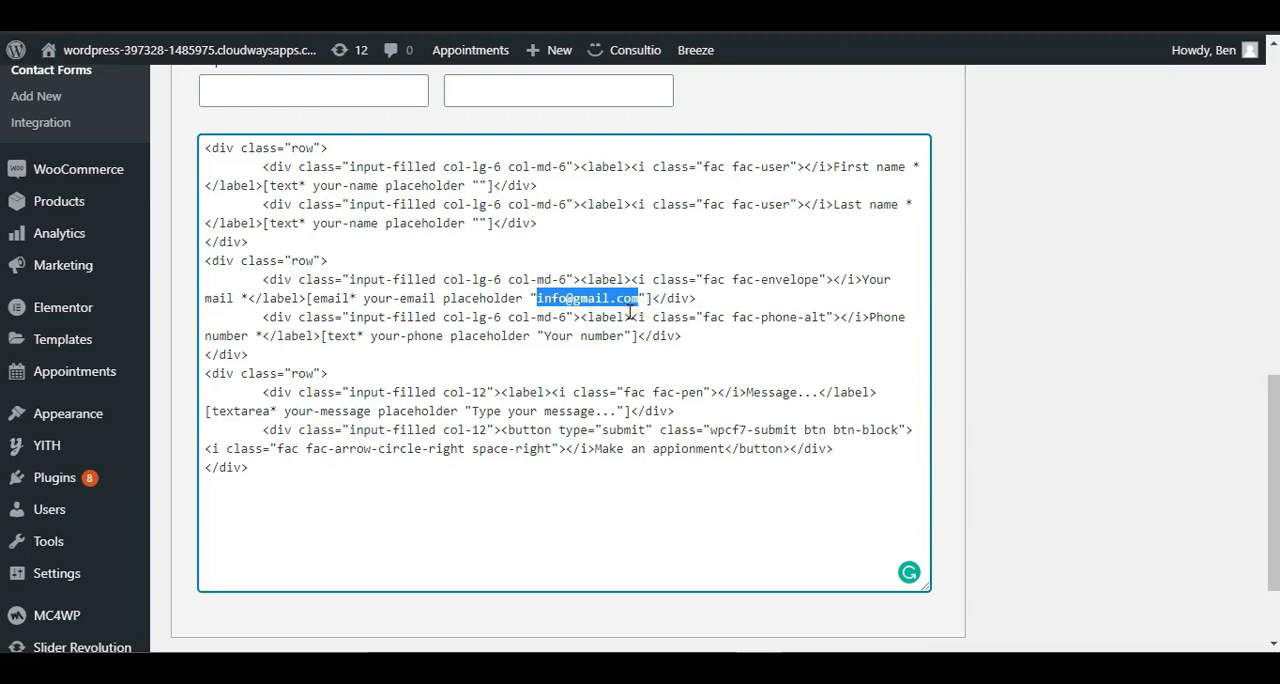
key("BackSpace")
type("Enter your")
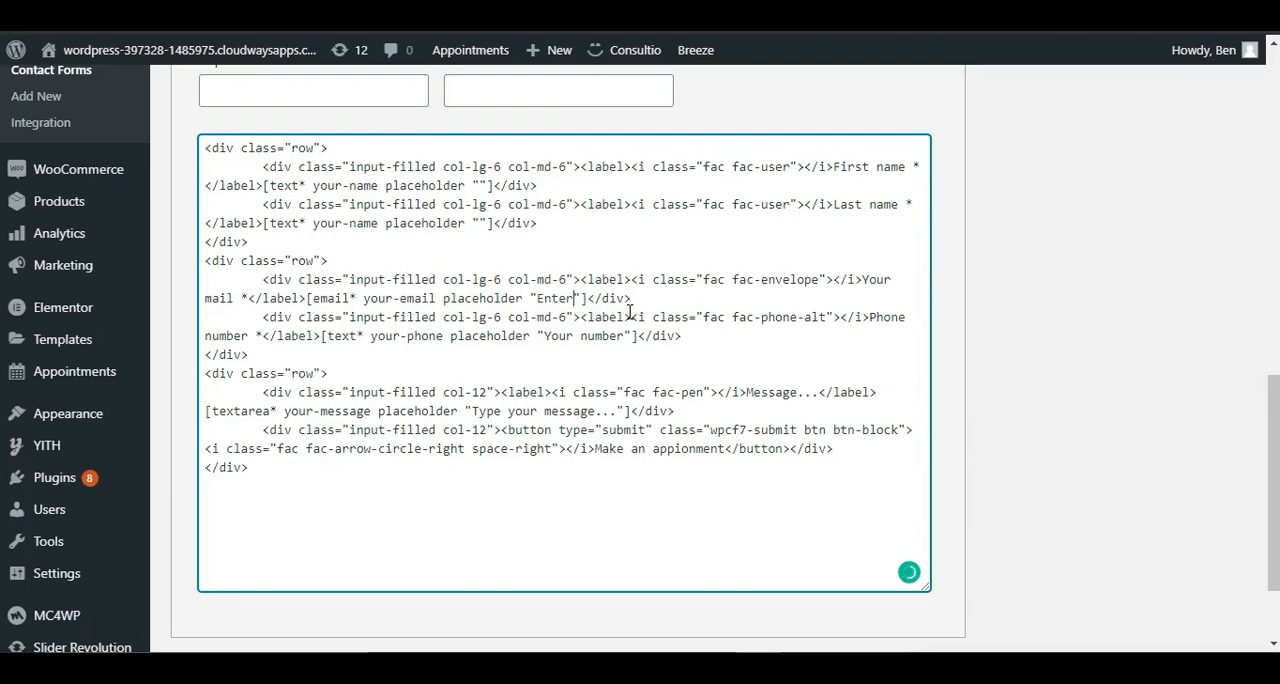
type(" email address")
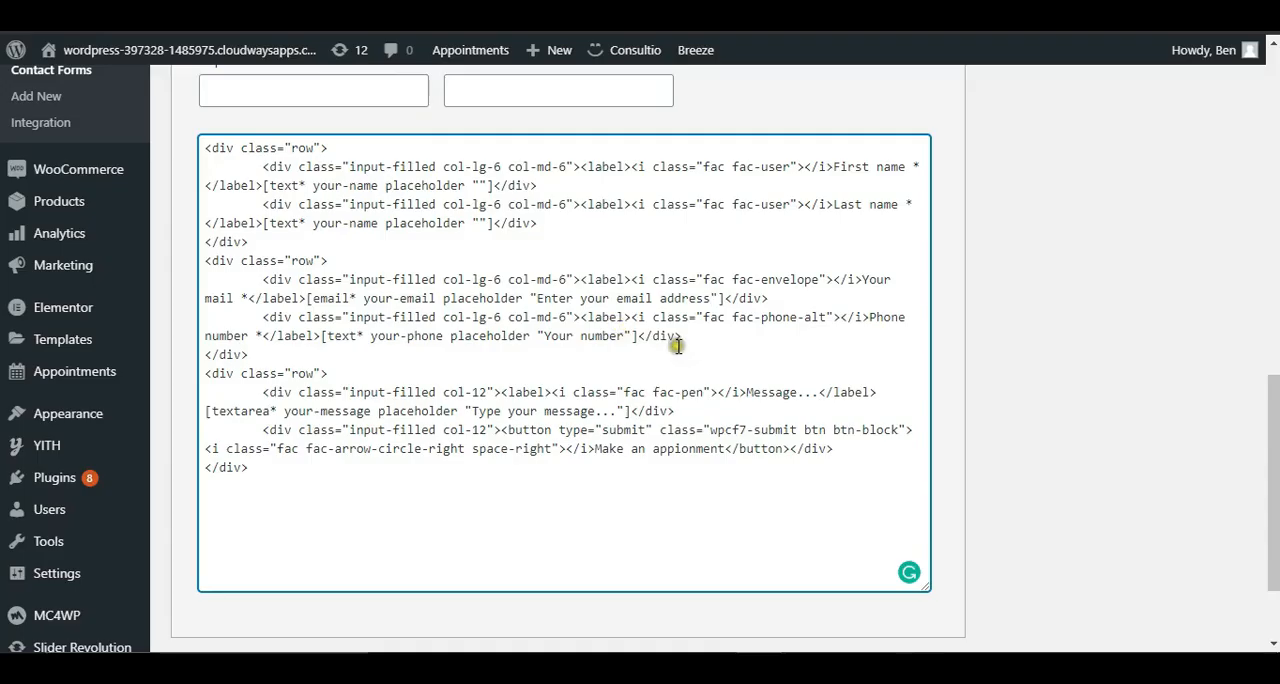
Step: Set the placeholder of the your-phone field to "E.g +233..." and compare with the form on the page
left_click_drag(622, 336, 543, 336)
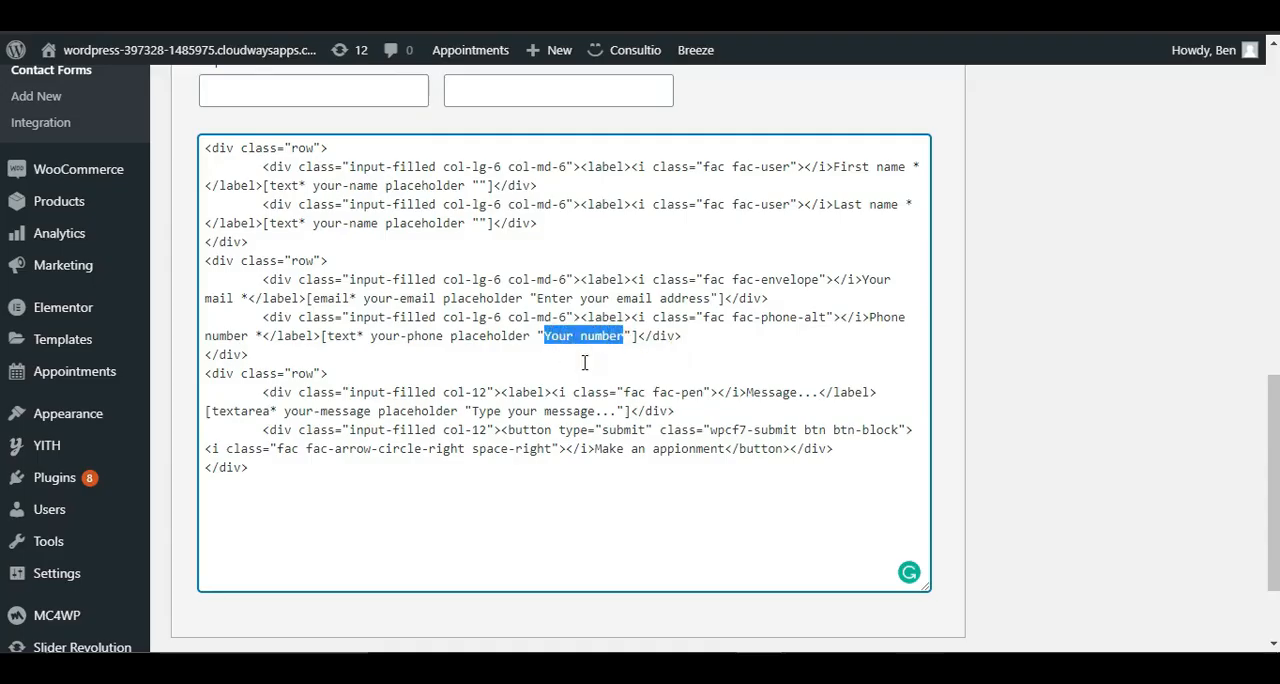
type("E.g +233..")
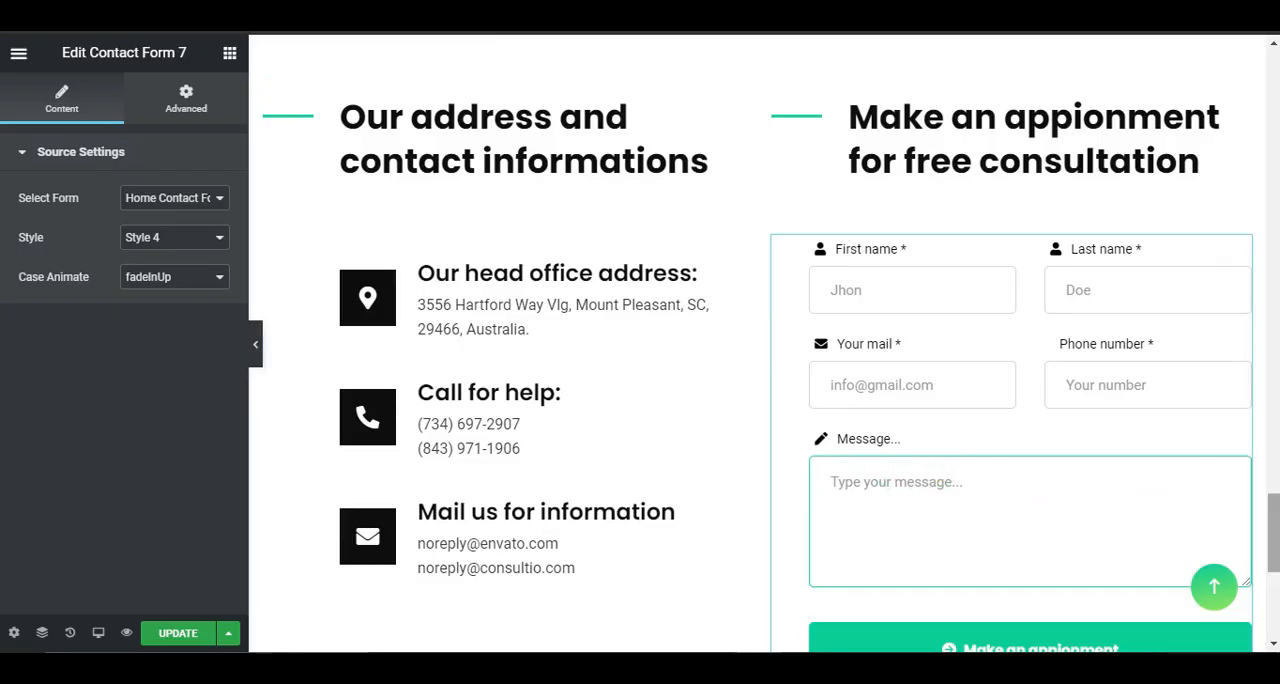
scroll(1069, 495, "down", 3)
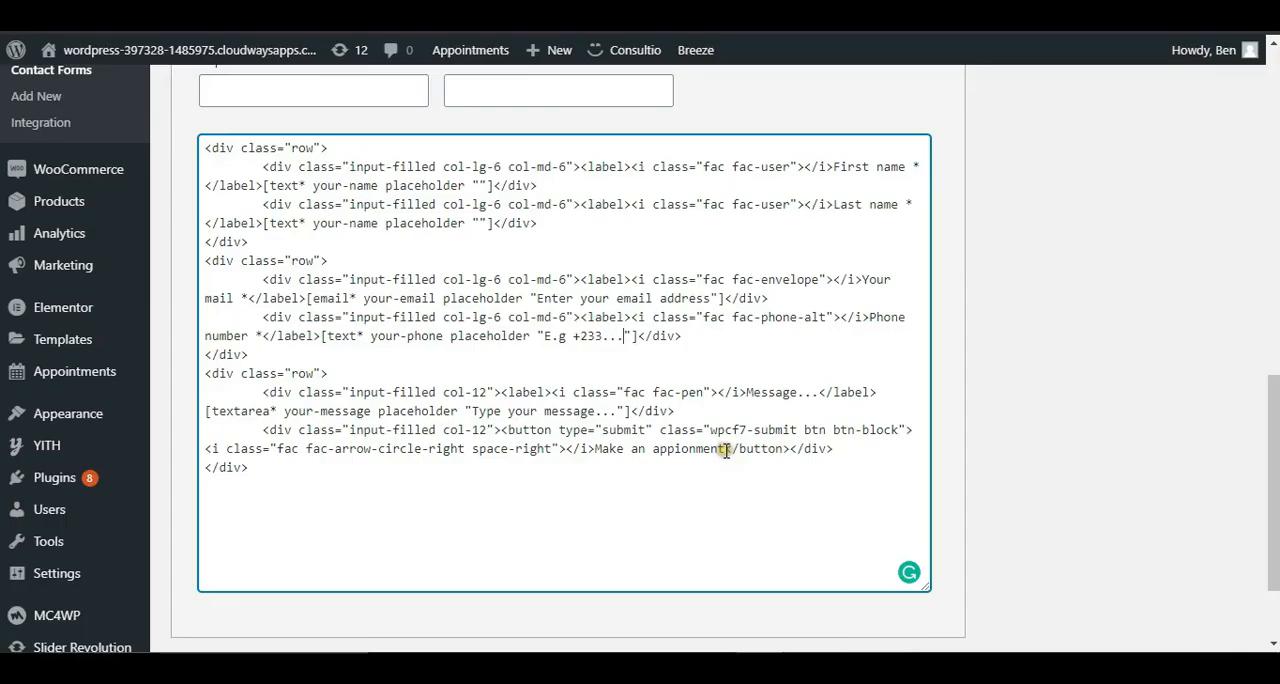
Step: Replace the submit button's label with "SUBMIT" and save the contact form
left_click_drag(726, 450, 598, 448)
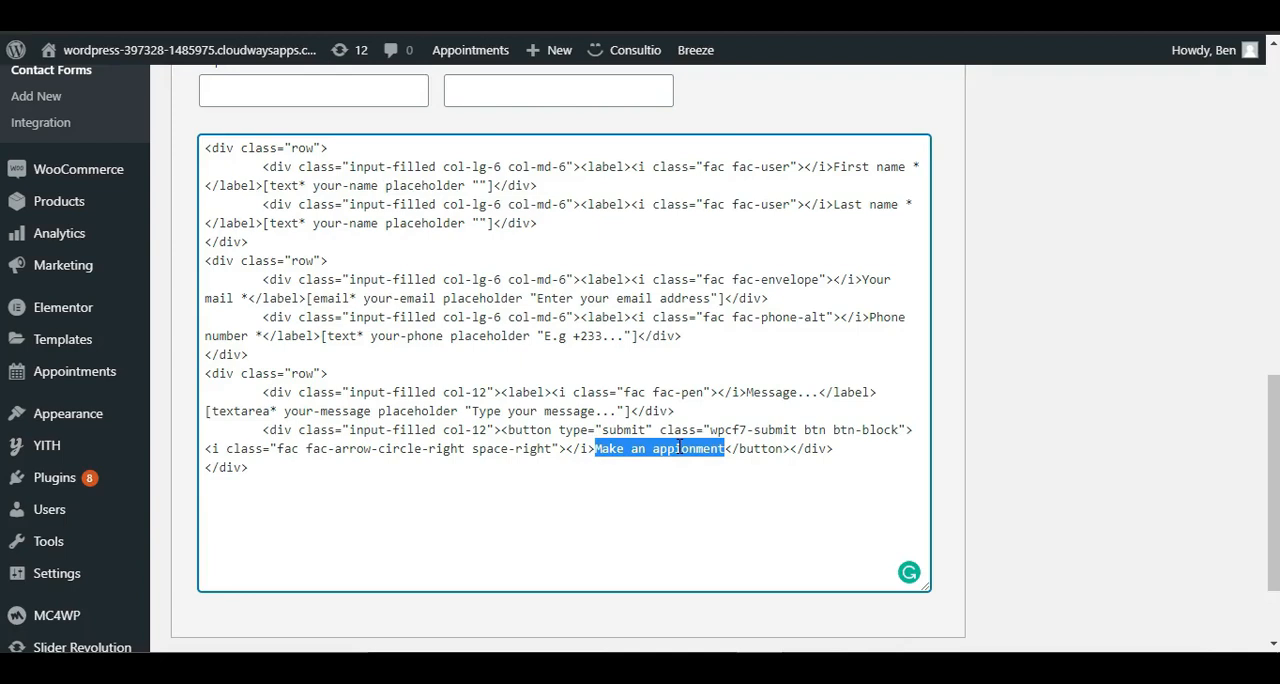
scroll(679, 447, "up", 10)
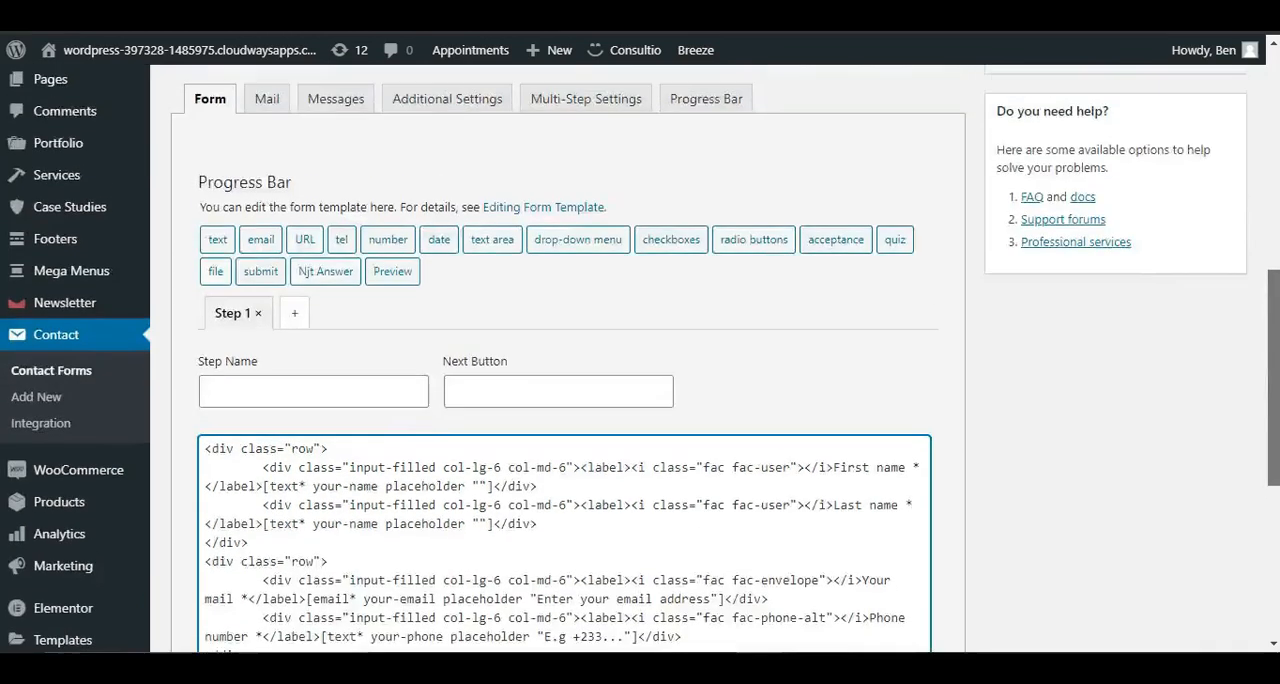
left_click(1213, 284)
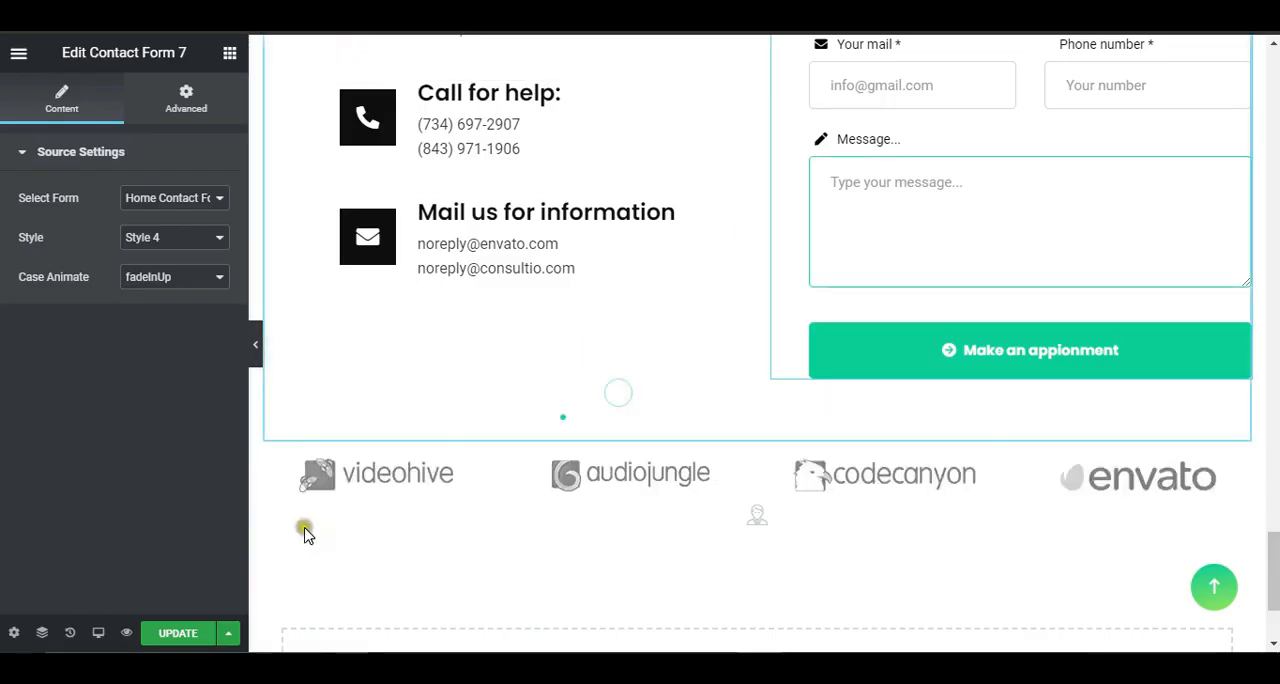
Step: Update the page in Elementor
left_click(173, 635)
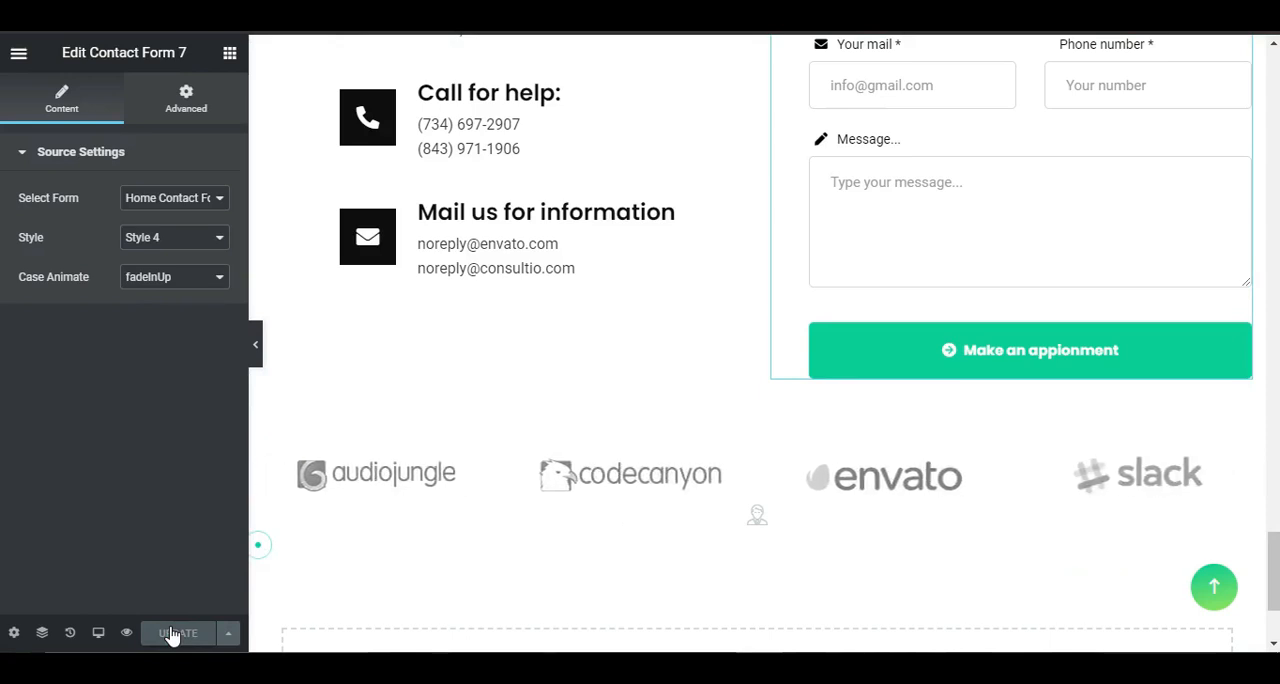
scroll(928, 538, "up", 3)
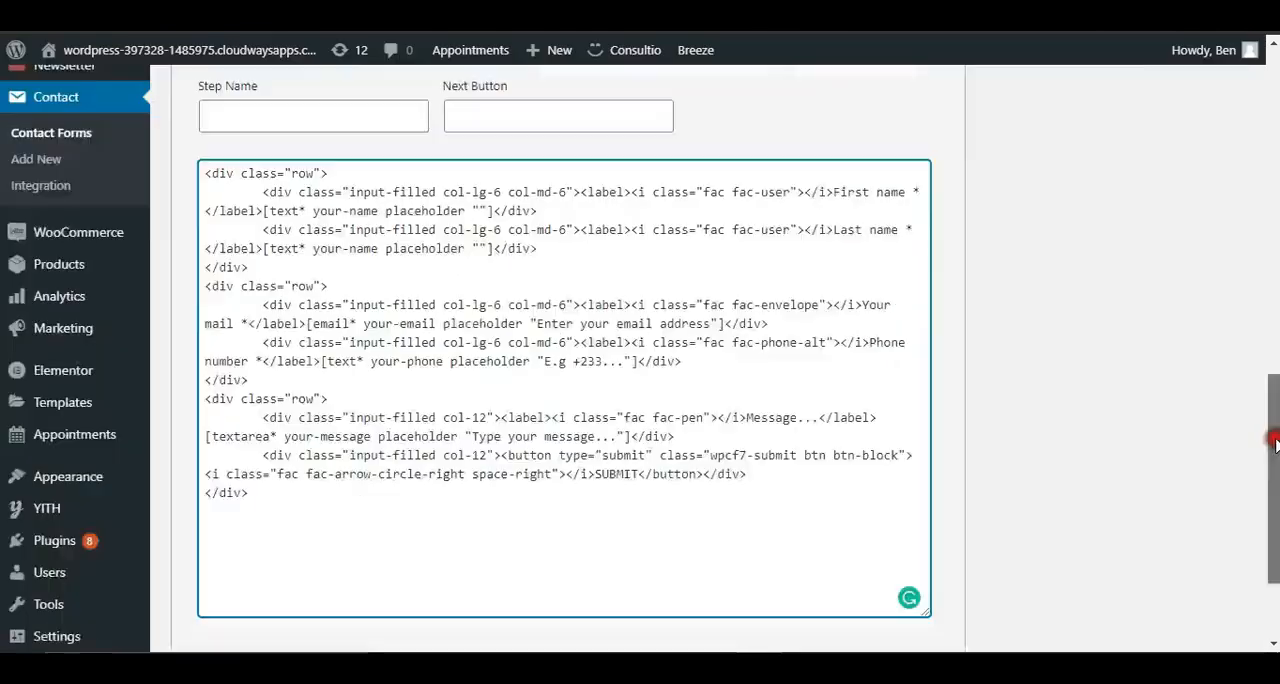
Step: Switch back to Home Contact Form 5 in WordPress and open its Mail settings
left_click_drag(1268, 437, 331, 280)
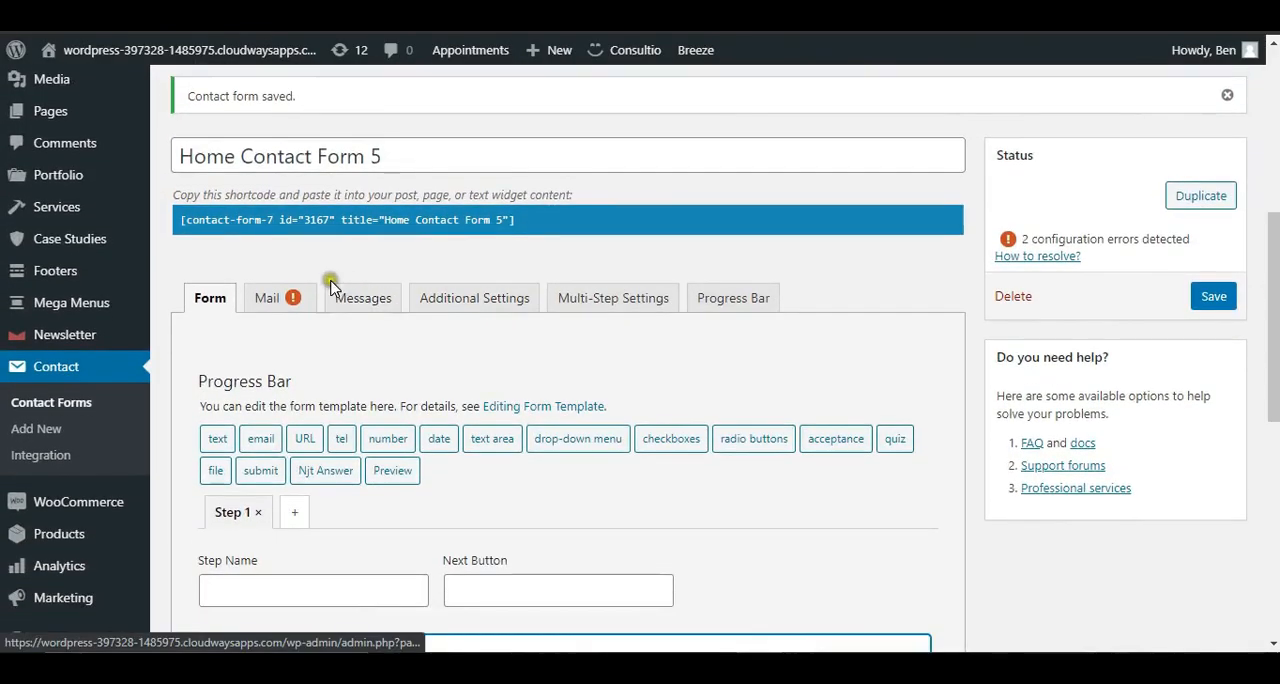
left_click(291, 304)
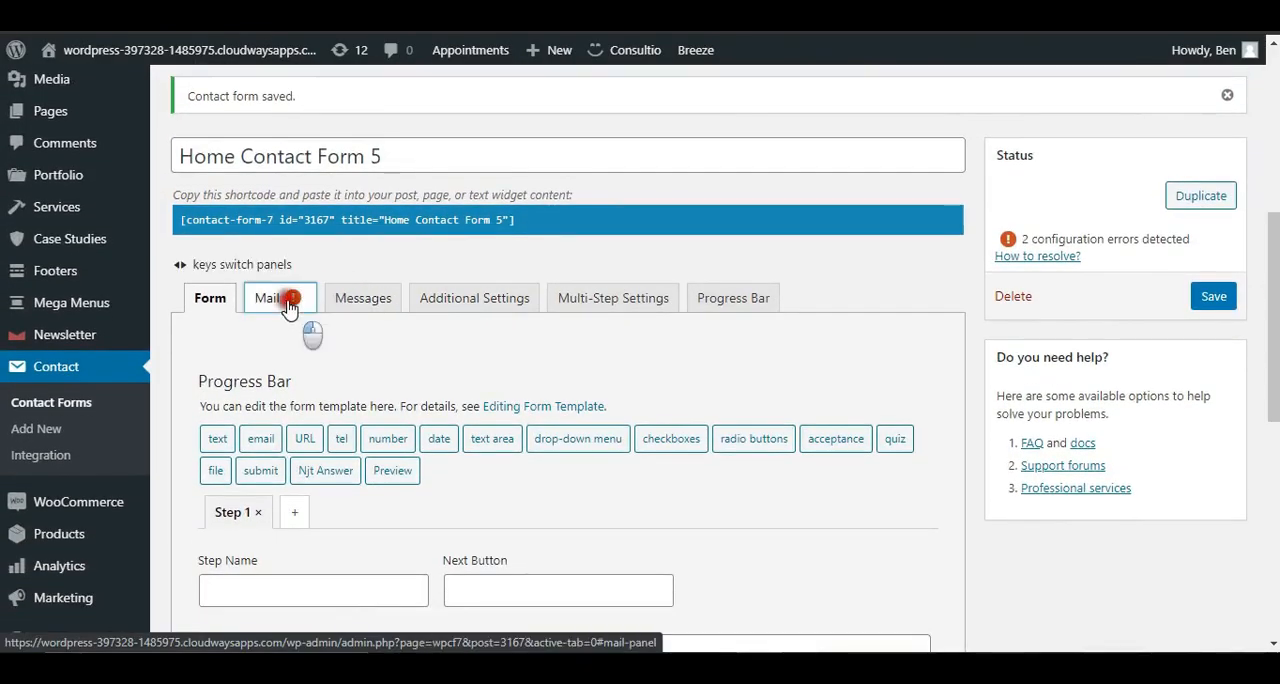
scroll(237, 252, "down", 3)
scroll(237, 252, "up", 1)
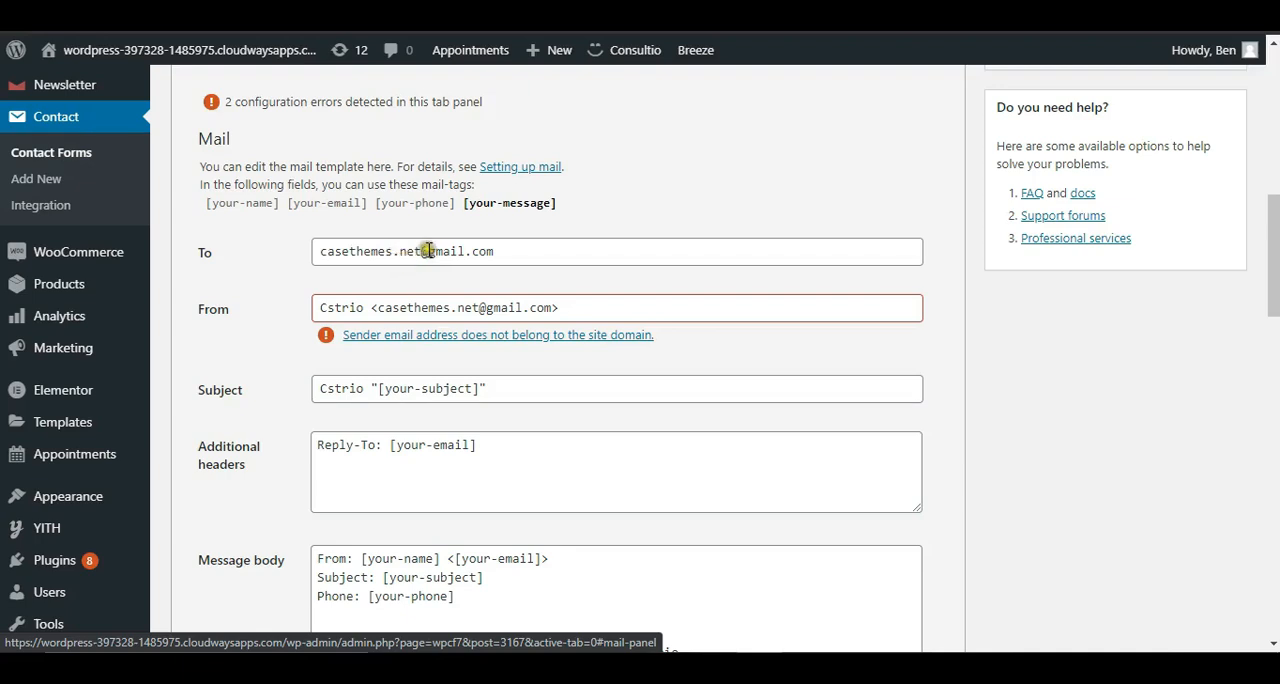
Step: Replace the recipient in the mail template's To field with an info e-mail address on the website's own domain
left_click_drag(428, 251, 523, 252)
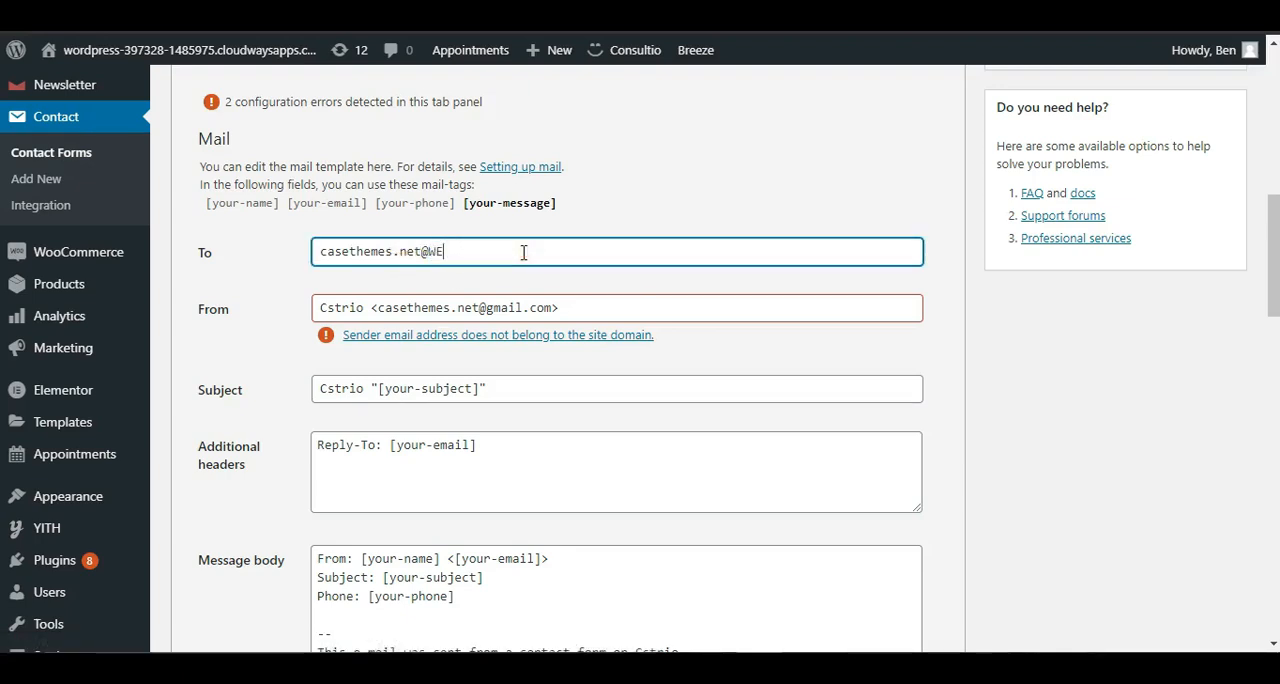
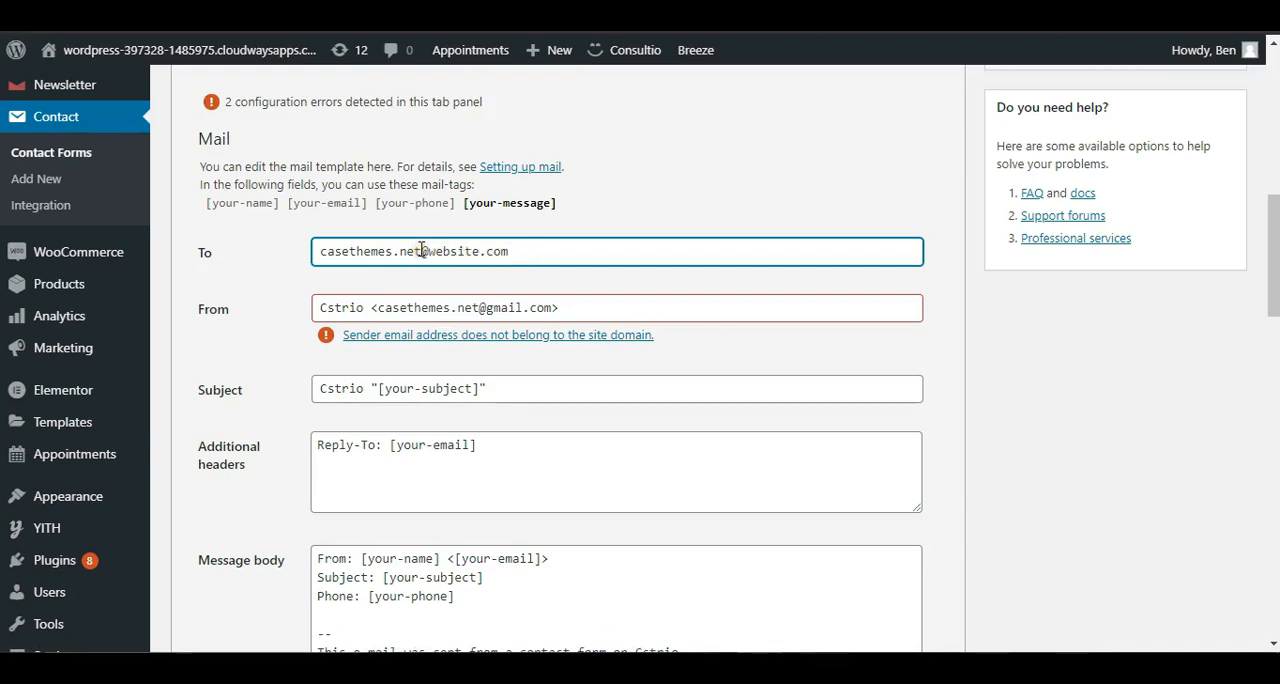
left_click_drag(421, 251, 315, 251)
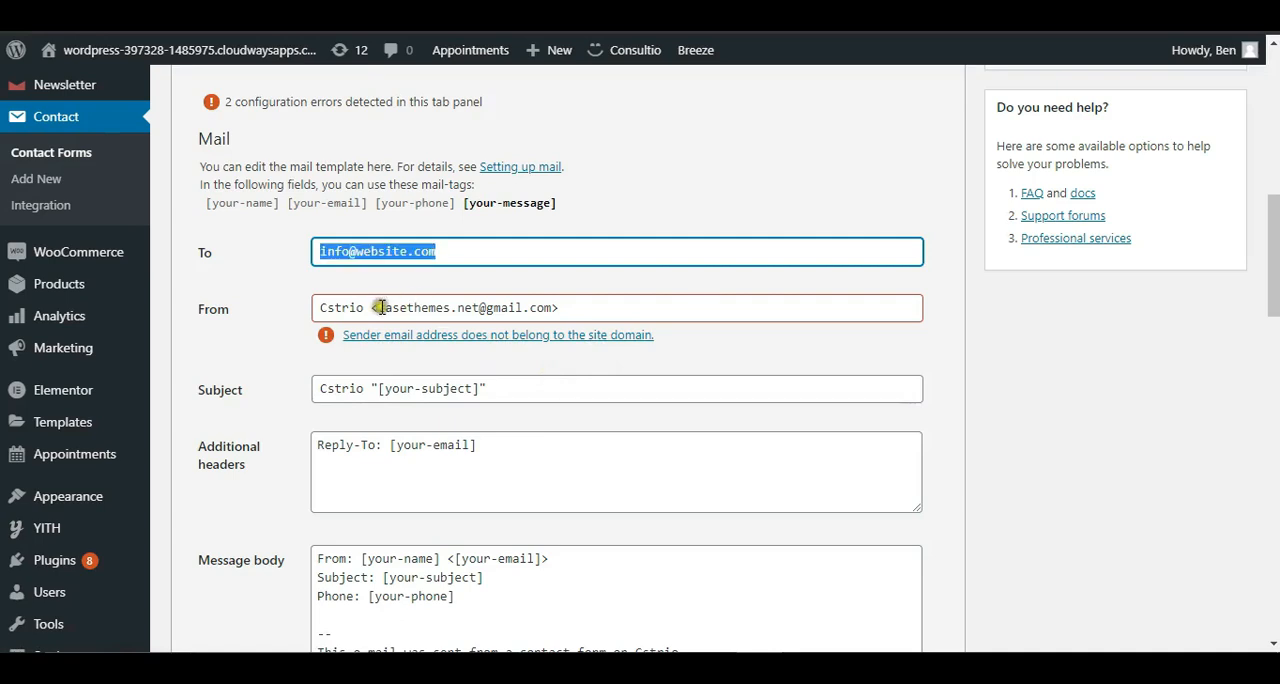
Step: Set the mail template's From field to sender name "Website" with the same info e-mail address as the To field
left_click_drag(377, 309, 553, 298)
key("ctrl+v")
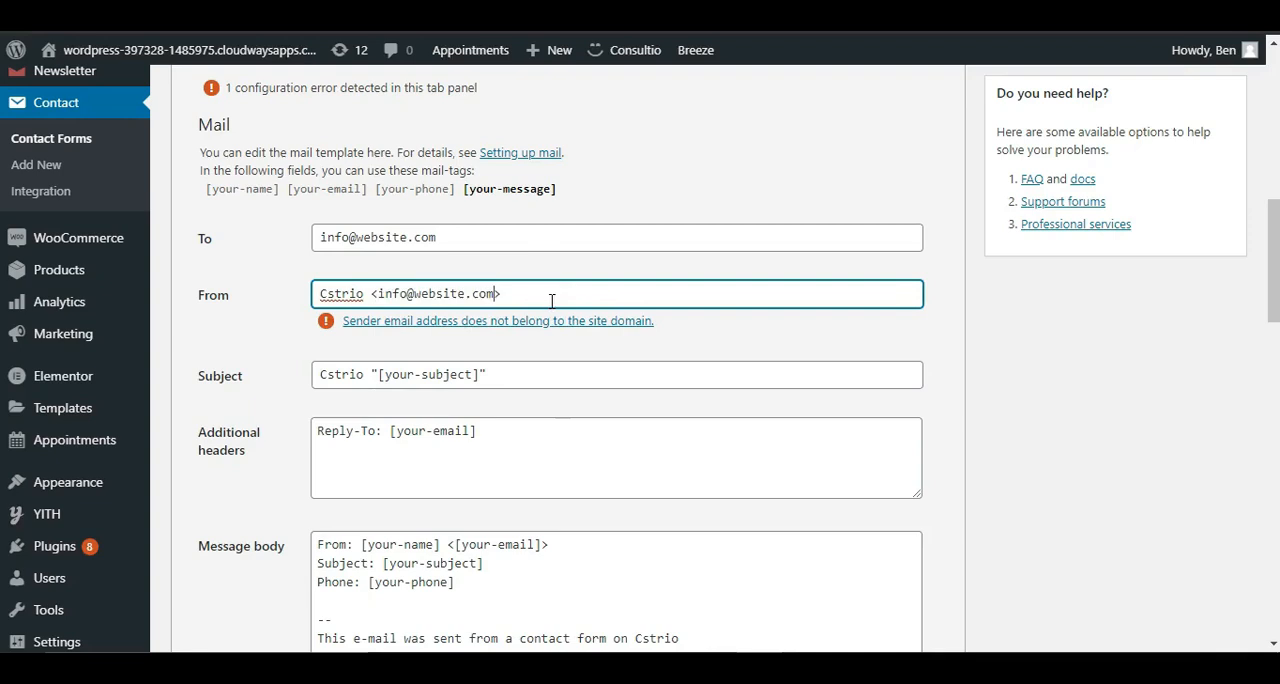
triple_click(347, 295)
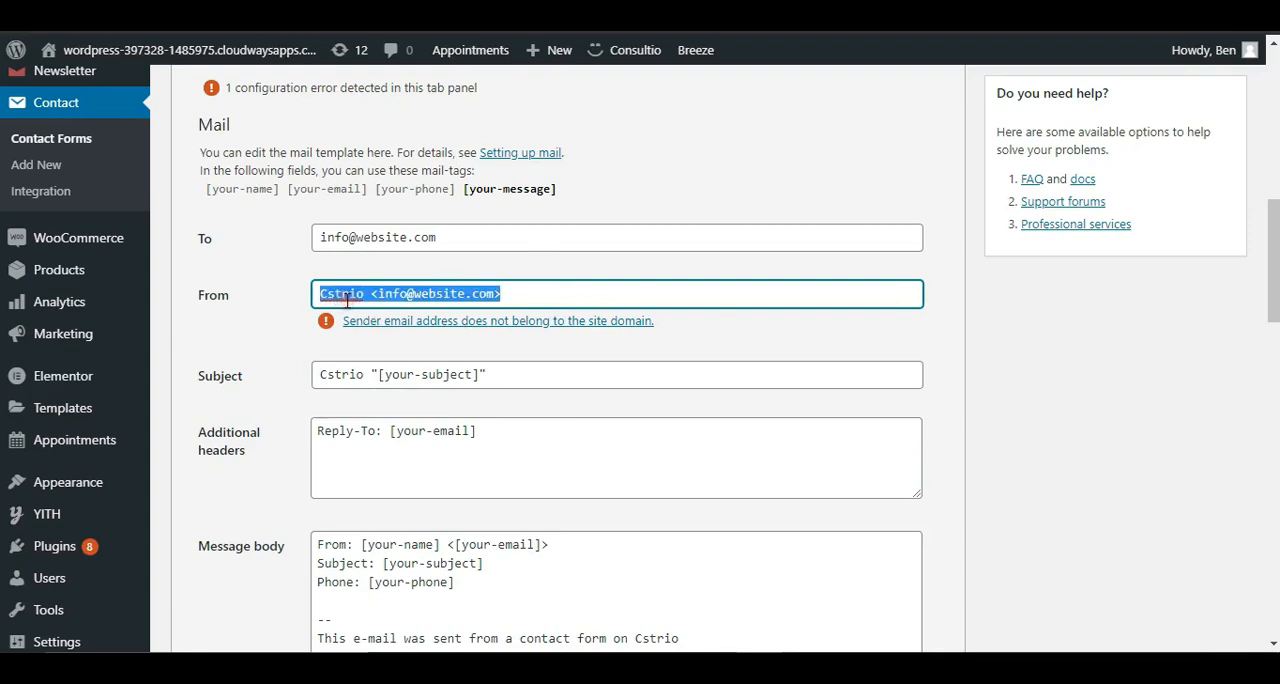
left_click(365, 294)
key("Delete")
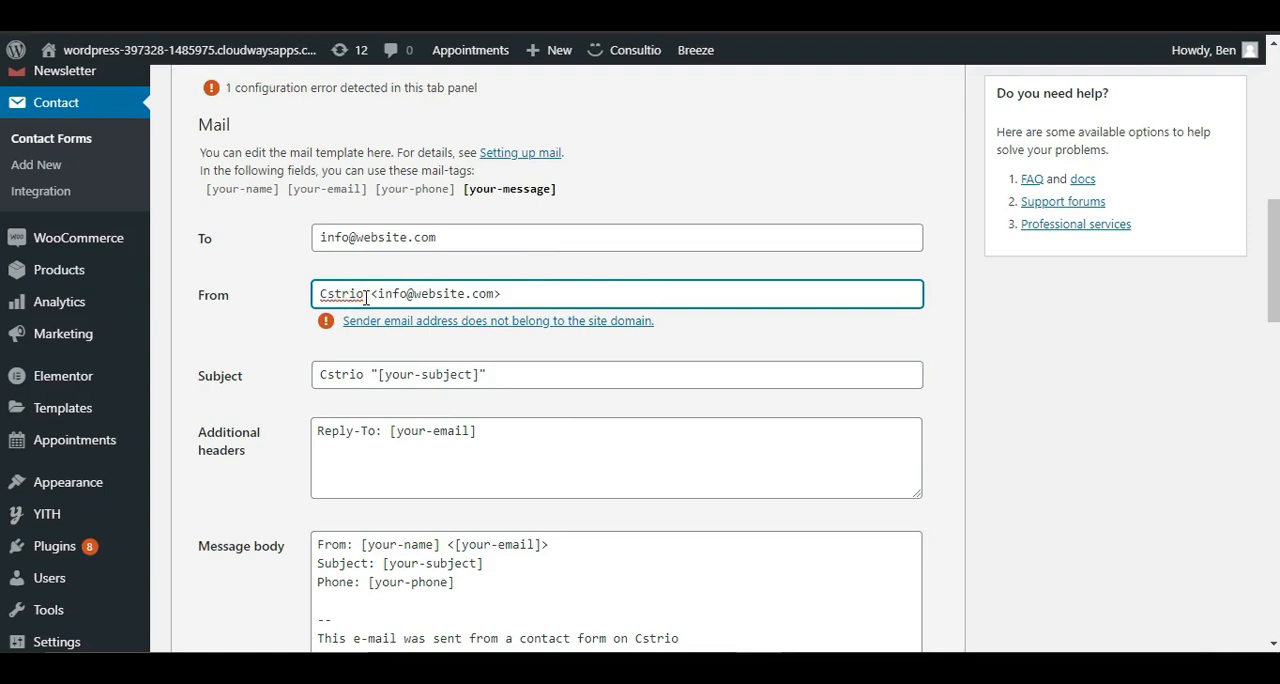
left_click(350, 294)
double_click(343, 294)
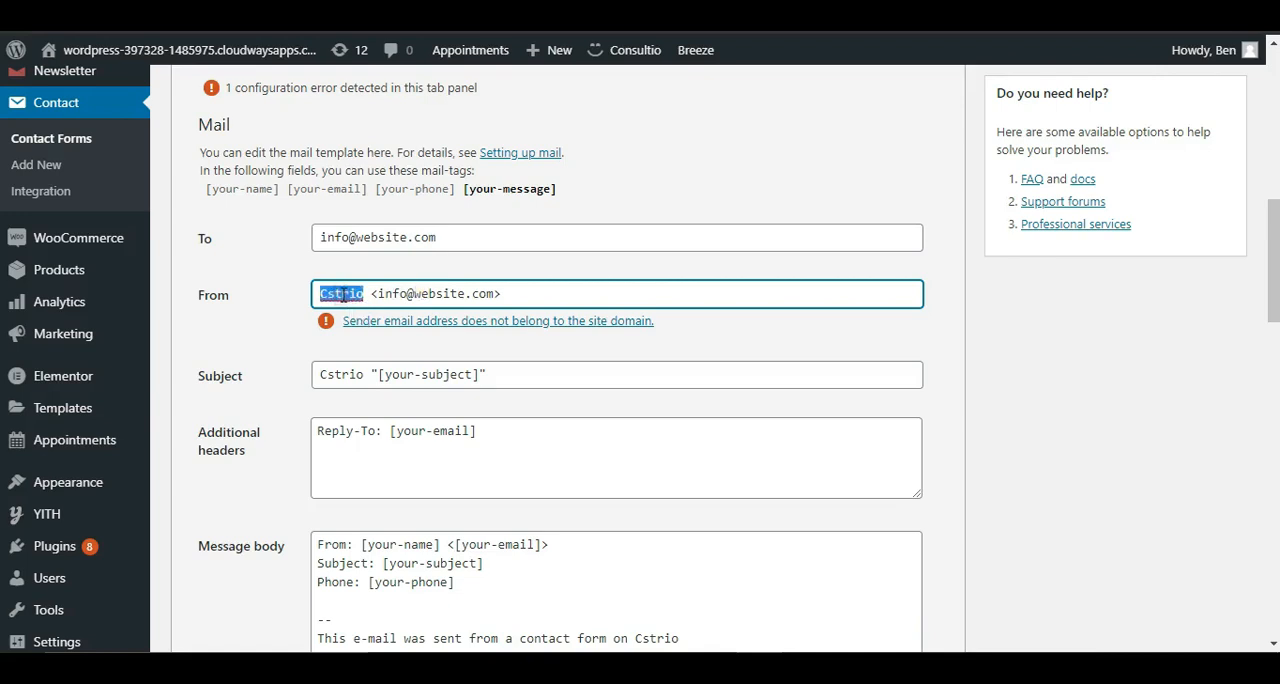
type("Website")
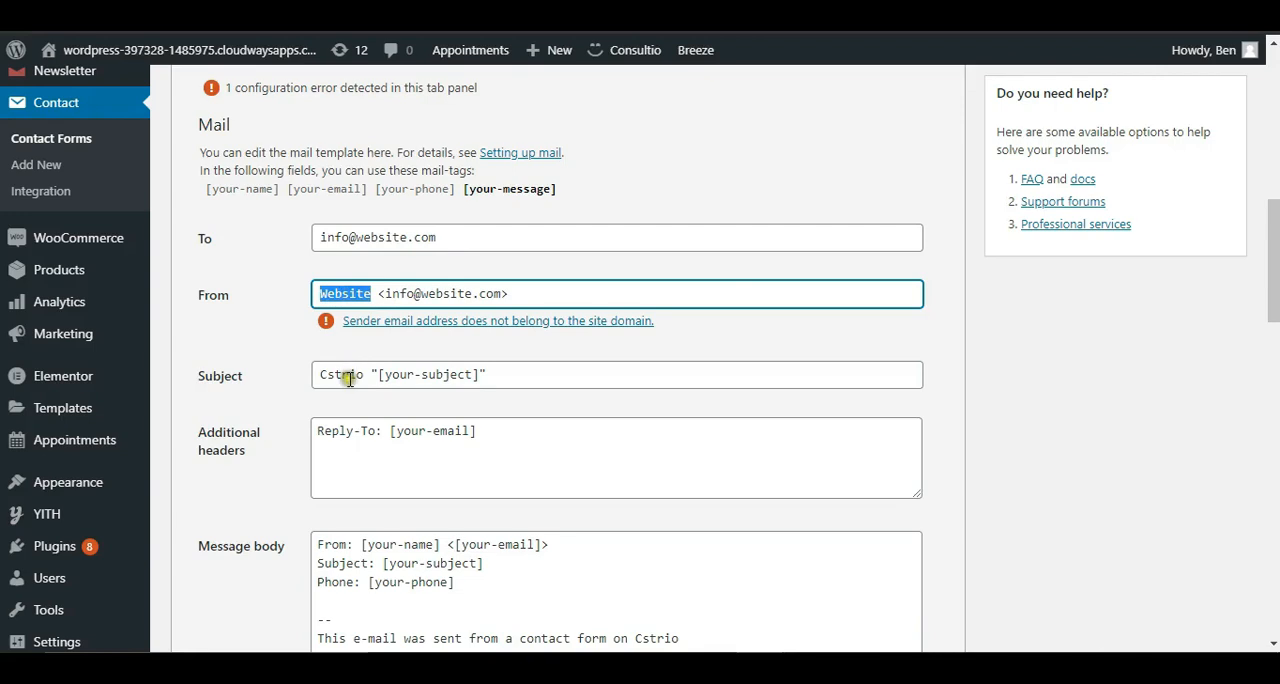
Step: Check the appointment form in Elementor and replace the mail template's subject with "New Website Design Request"
double_click(350, 376)
scroll(513, 393, "down", 2)
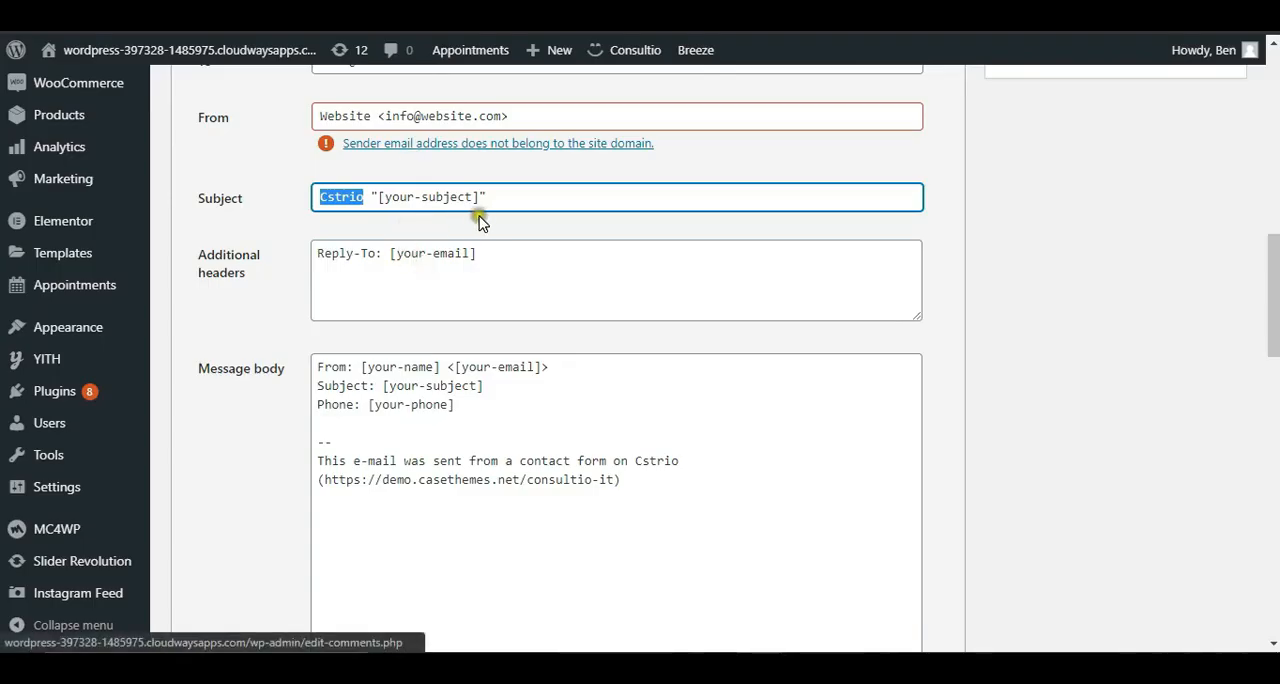
scroll(866, 332, "up", 1)
left_click(866, 332)
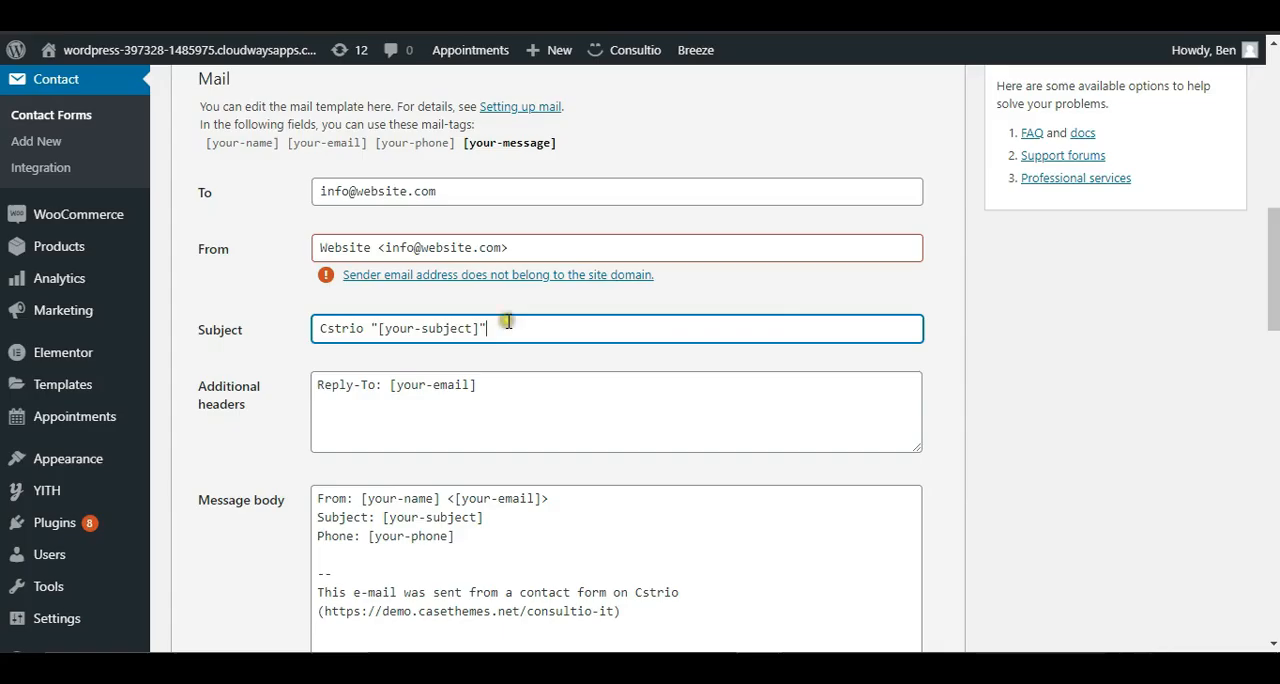
triple_click(508, 321)
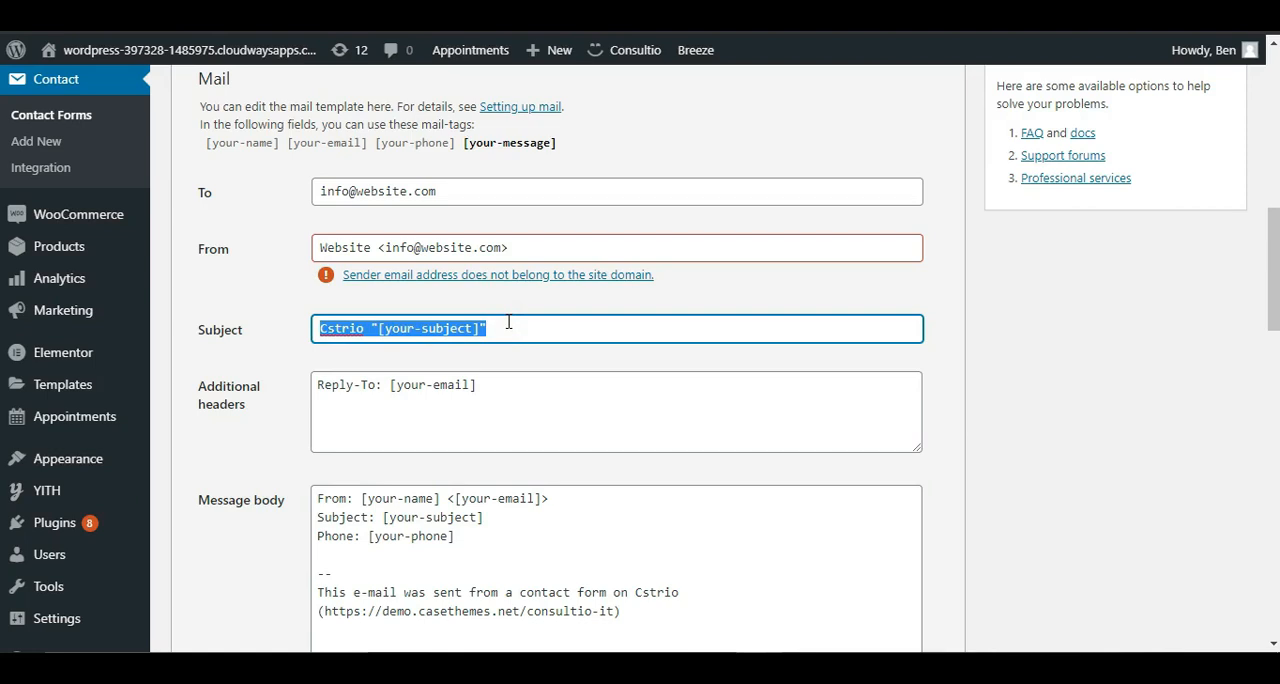
type("New Website Design Request")
Step: Examine the Reply-To mail-tag in the additional headers and the list of available mail-tags
scroll(434, 437, "down", 2)
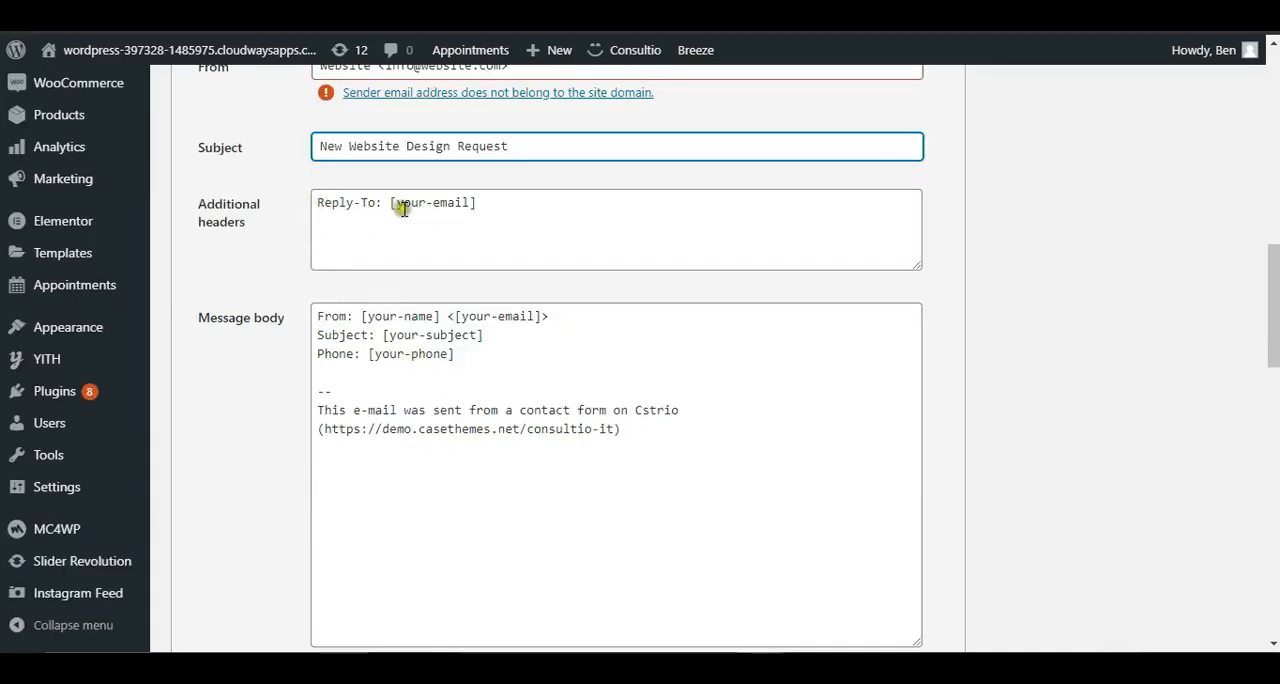
left_click_drag(389, 203, 478, 204)
left_click(476, 204)
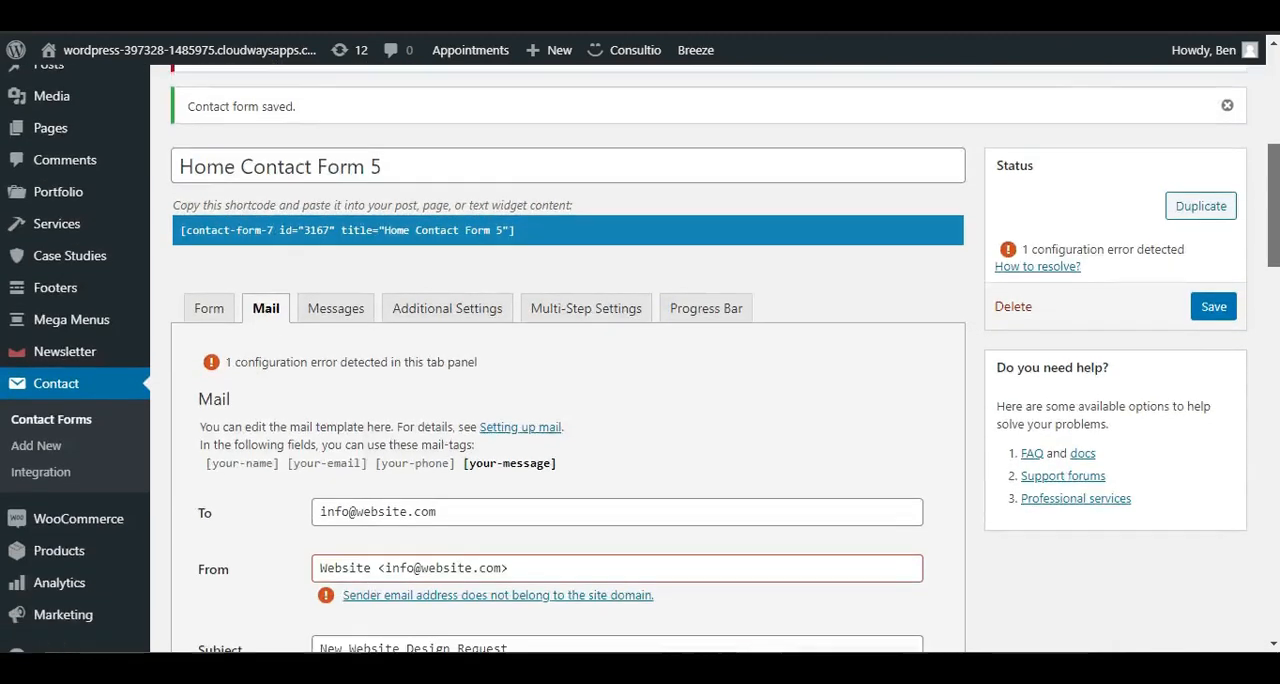
scroll(214, 337, "down", 1)
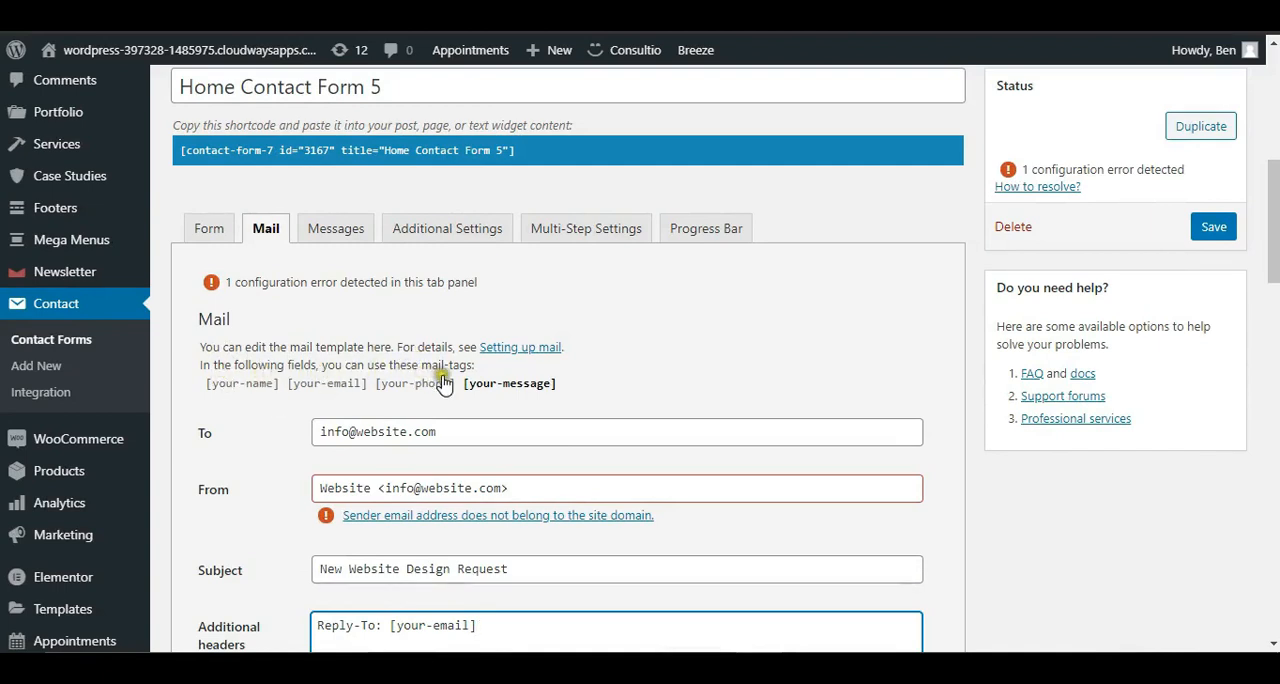
scroll(208, 254, "down", 2)
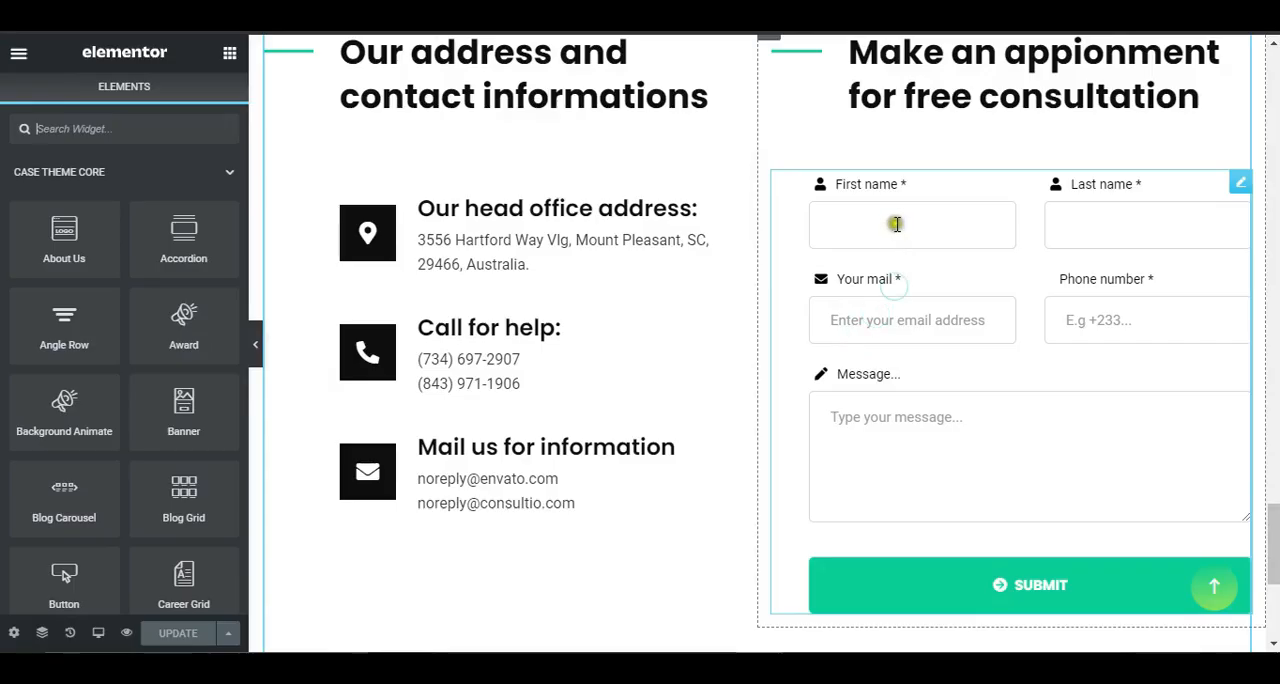
Step: Switch to the Elementor page and enter a sample first name in the appointment form
left_click(896, 224)
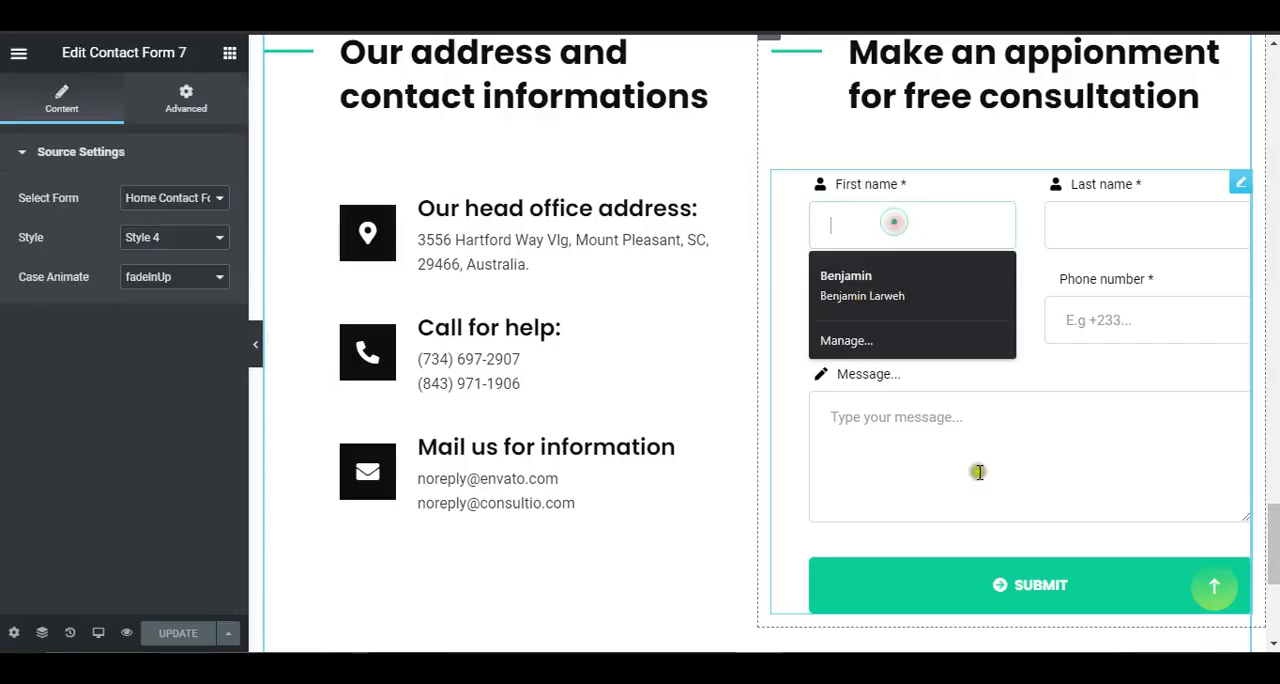
left_click(979, 472)
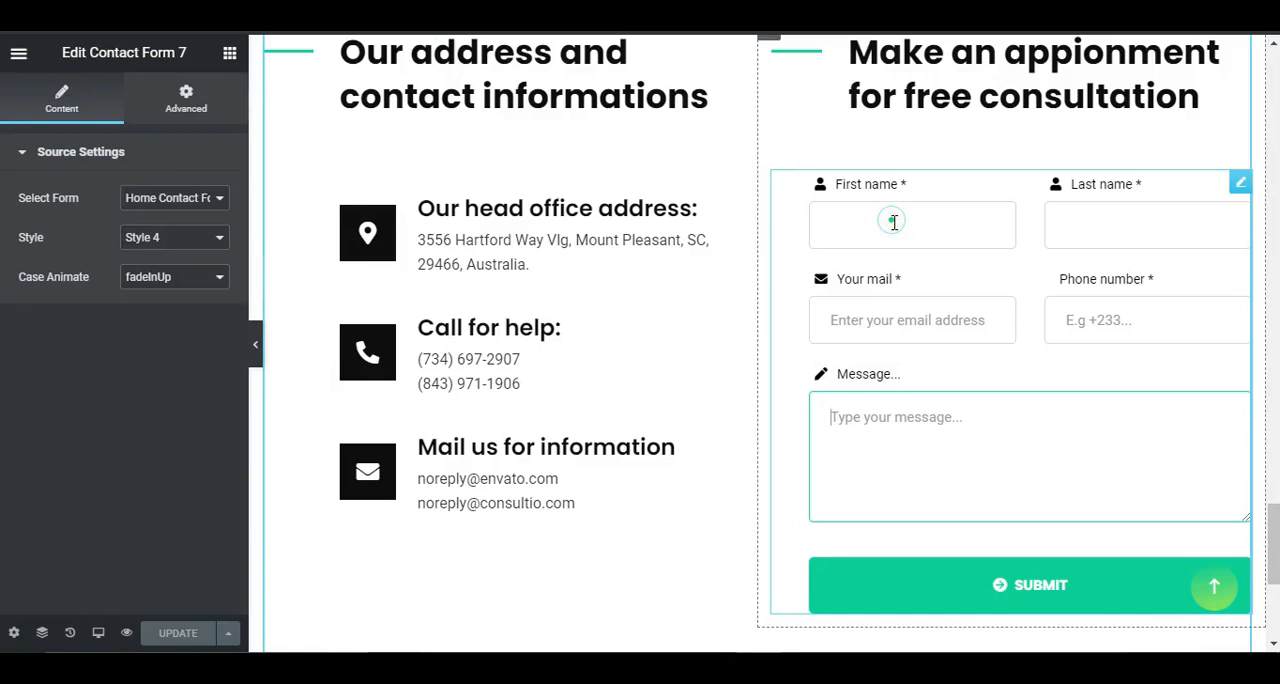
left_click(894, 222)
type("Ben")
left_click(1009, 447)
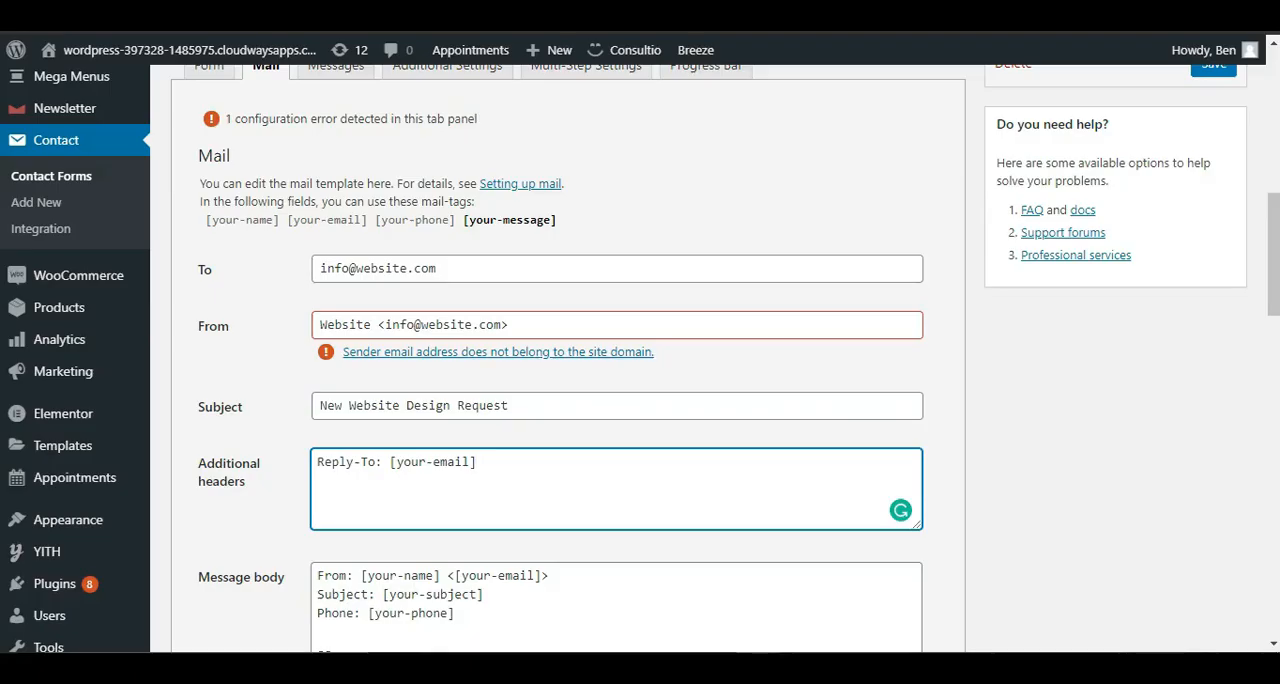
Step: Replace the [your-subject] tag in the WordPress mail template's message body with "New Website Design Request"
scroll(1074, 314, "down", 3)
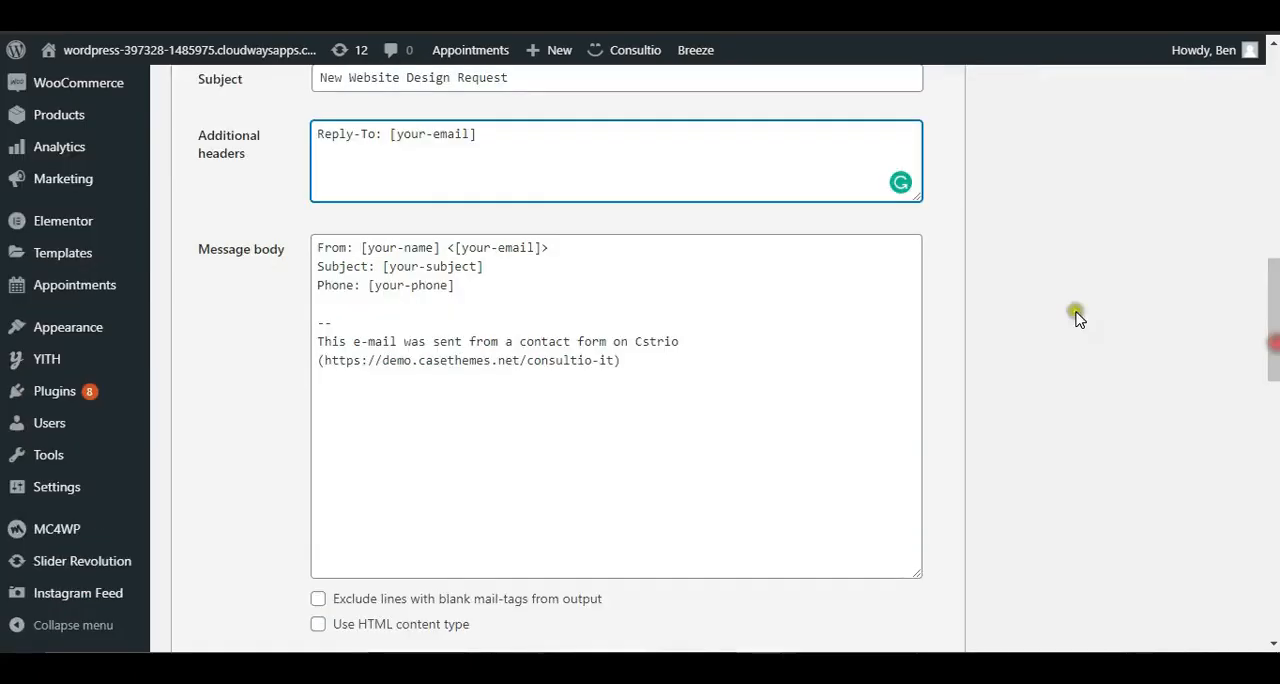
left_click(440, 248)
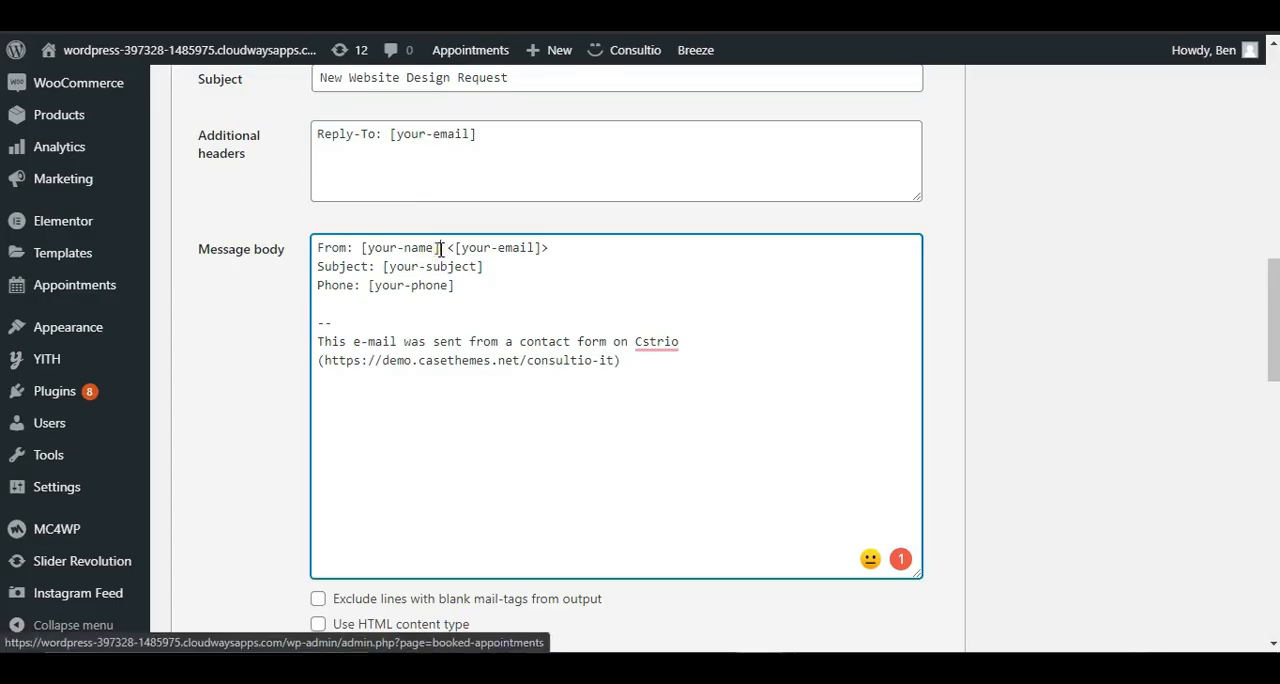
left_click_drag(404, 247, 362, 252)
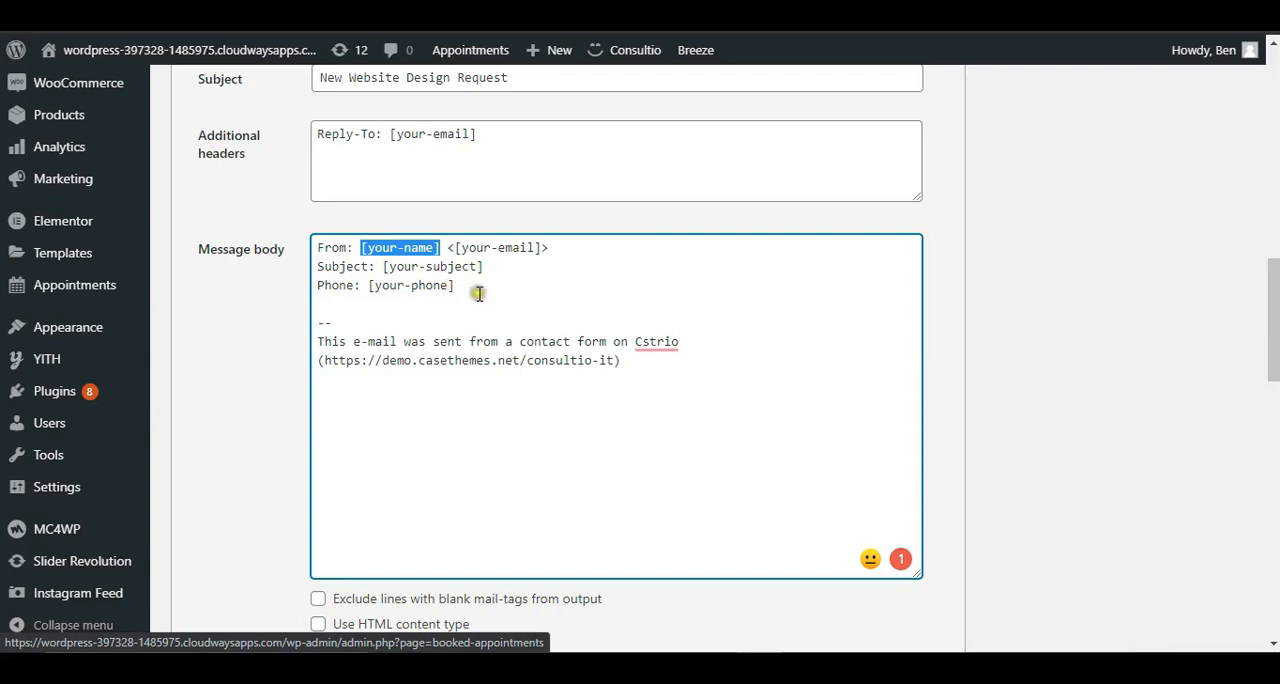
scroll(474, 292, "up", 1)
scroll(1237, 309, "up", 1)
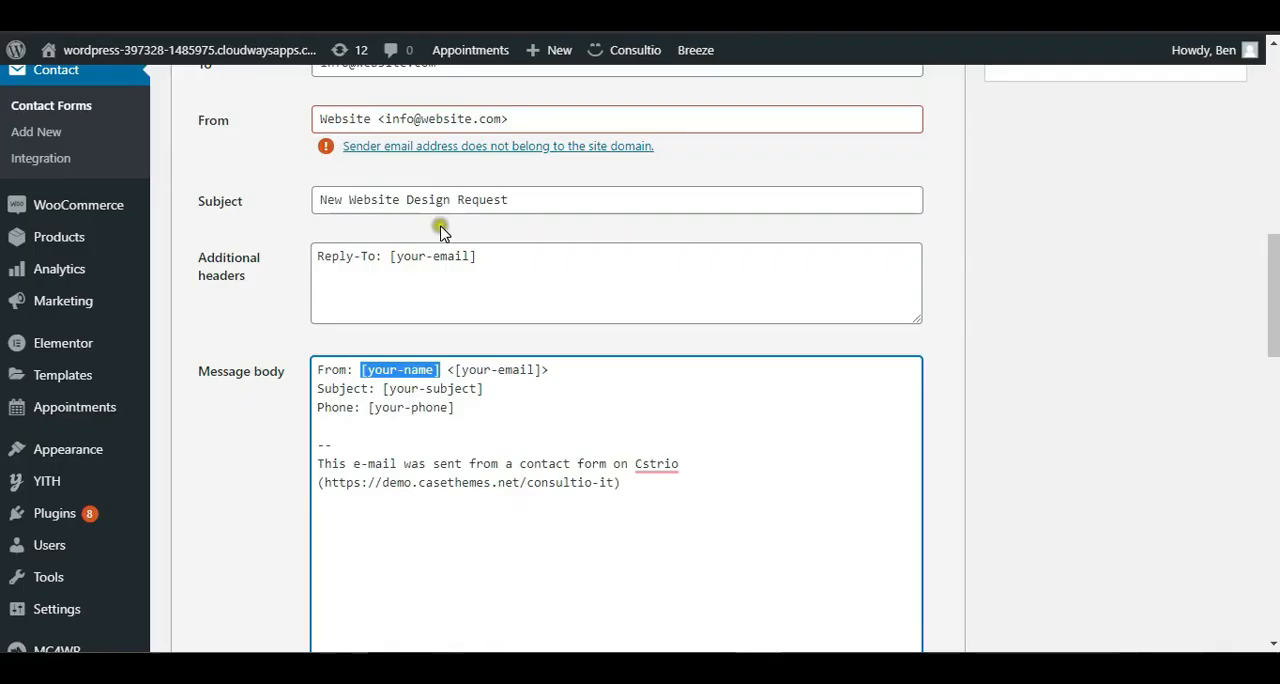
scroll(511, 206, "up", 1)
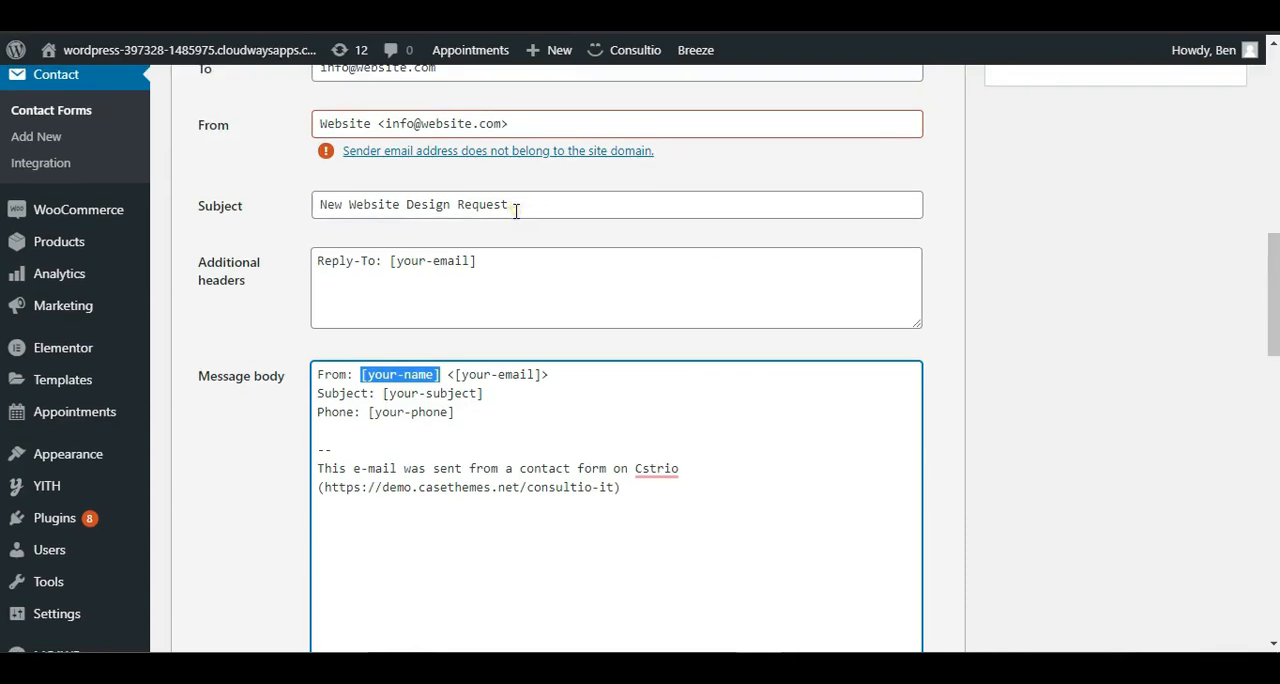
scroll(557, 207, "down", 1)
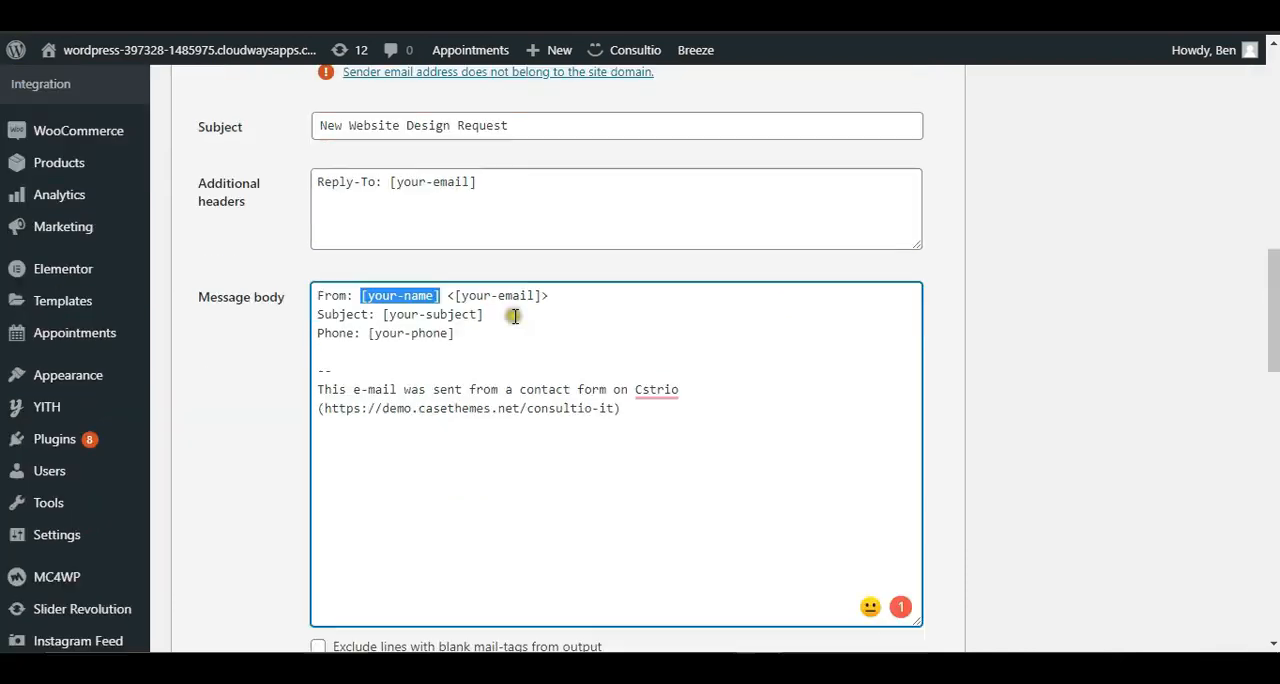
left_click_drag(484, 318, 383, 316)
type("New Website Design Request")
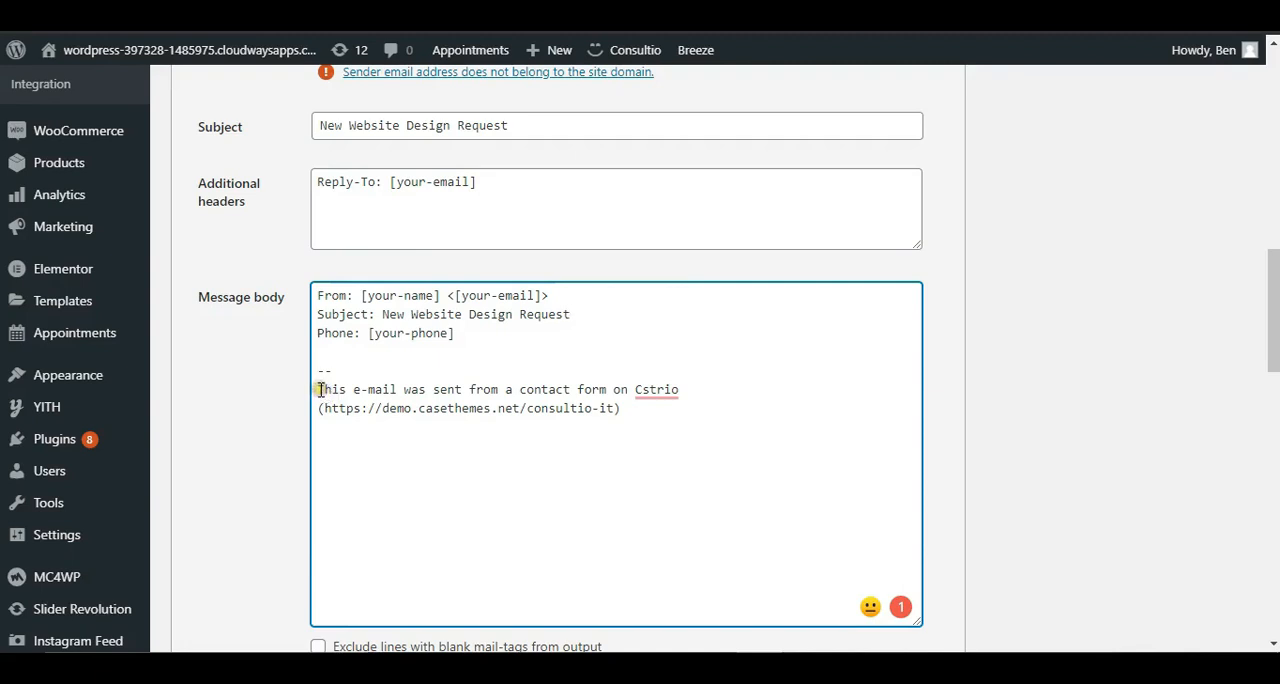
Step: Replace the site name and URL closing the message body's footer sentence so it ends with "on your website"
left_click(427, 442)
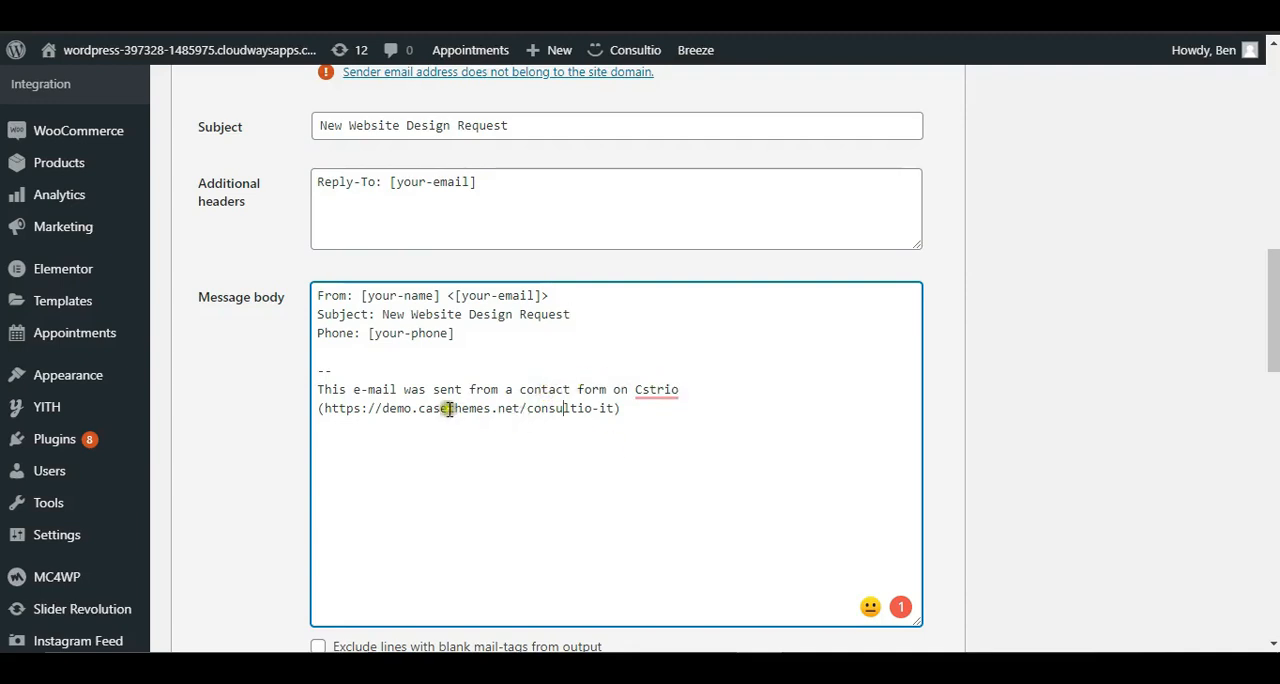
left_click_drag(613, 390, 657, 426)
key("BackSpace")
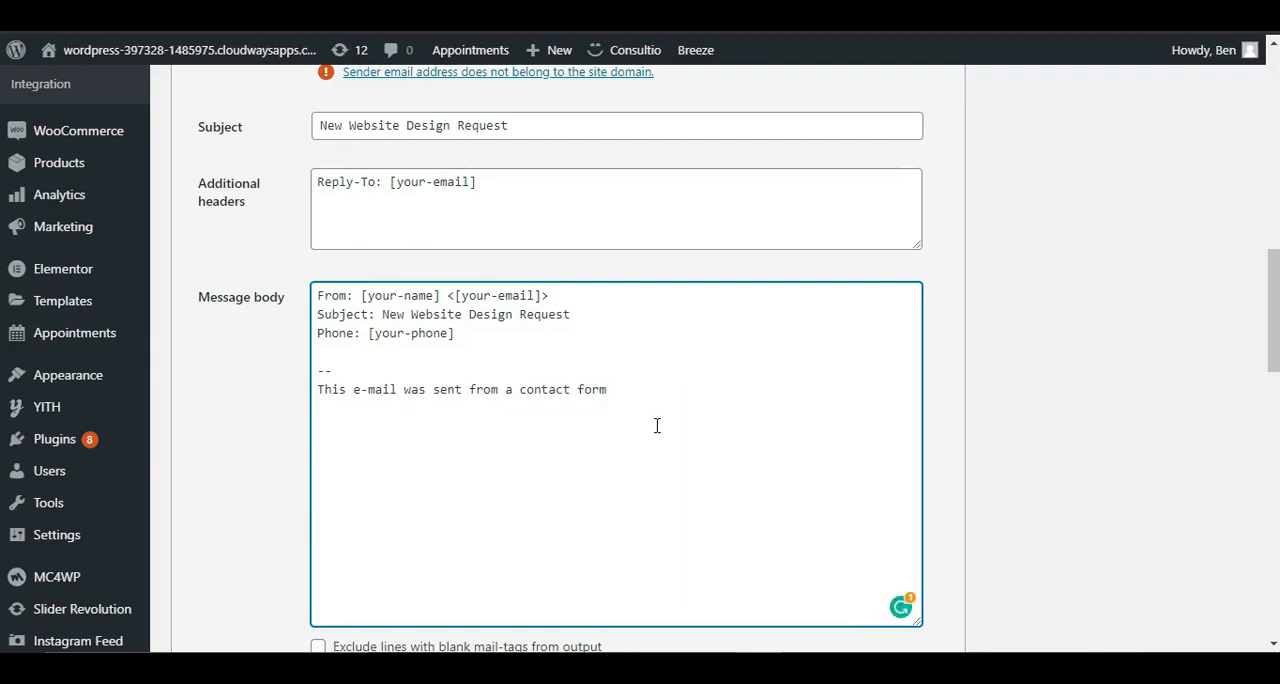
type("on your website")
Step: Review the Mail (2) autoresponder template and the form's success, failure and validation messages
scroll(657, 426, "down", 6)
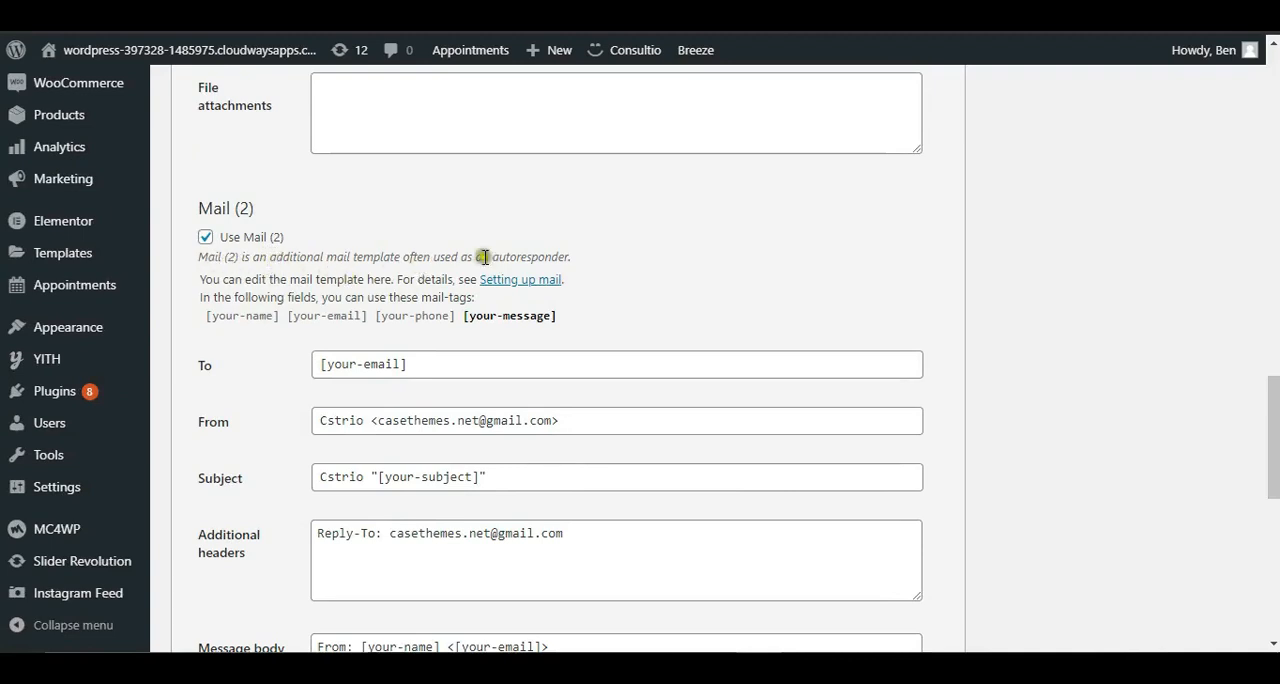
scroll(900, 375, "down", 1)
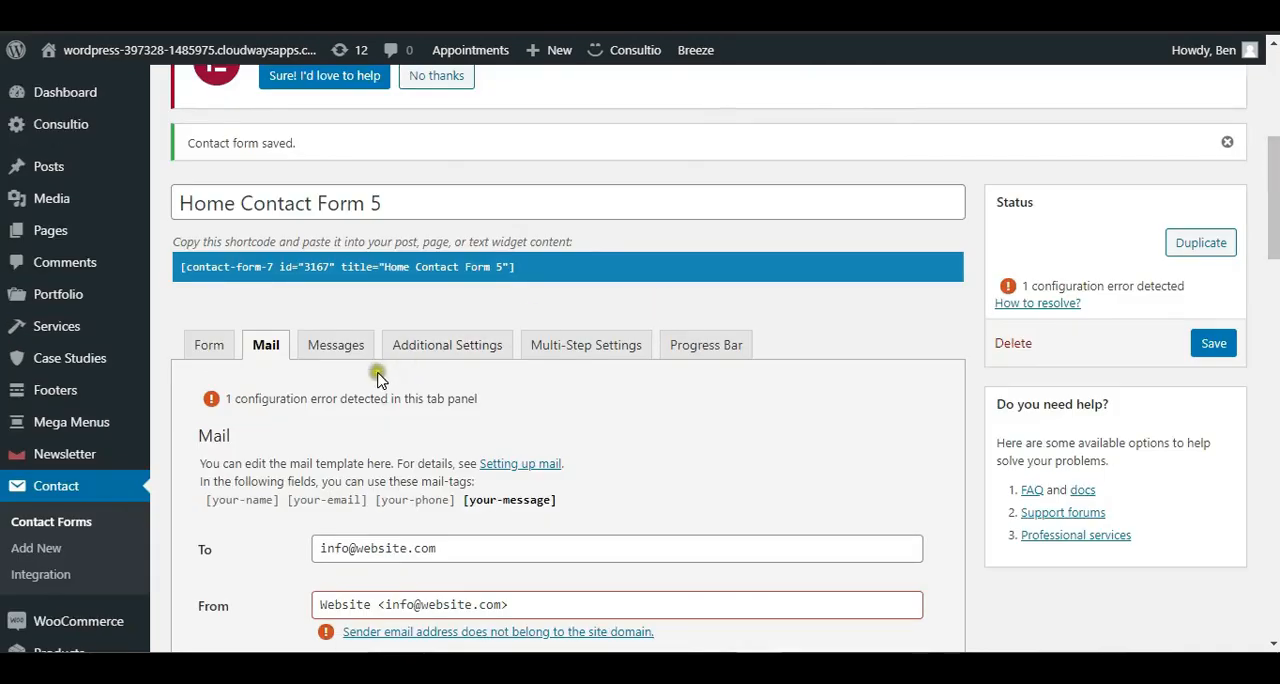
left_click(356, 357)
scroll(228, 182, "down", 3)
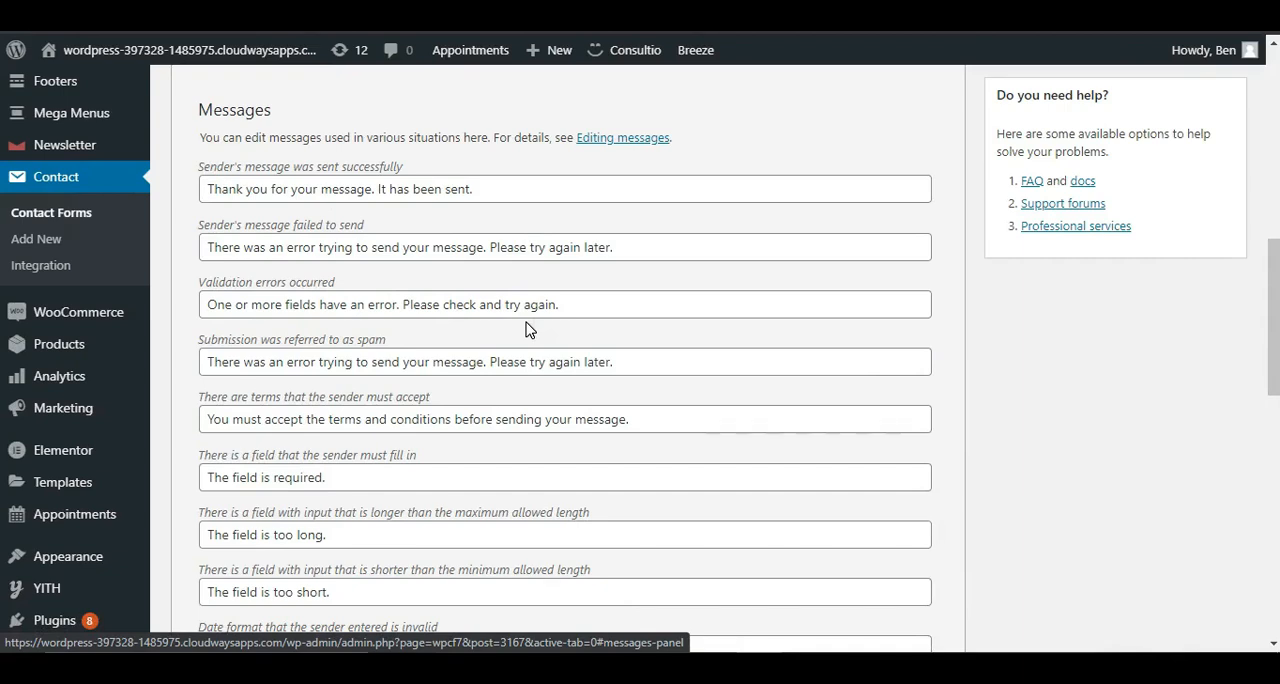
left_click(214, 189)
left_click(255, 236)
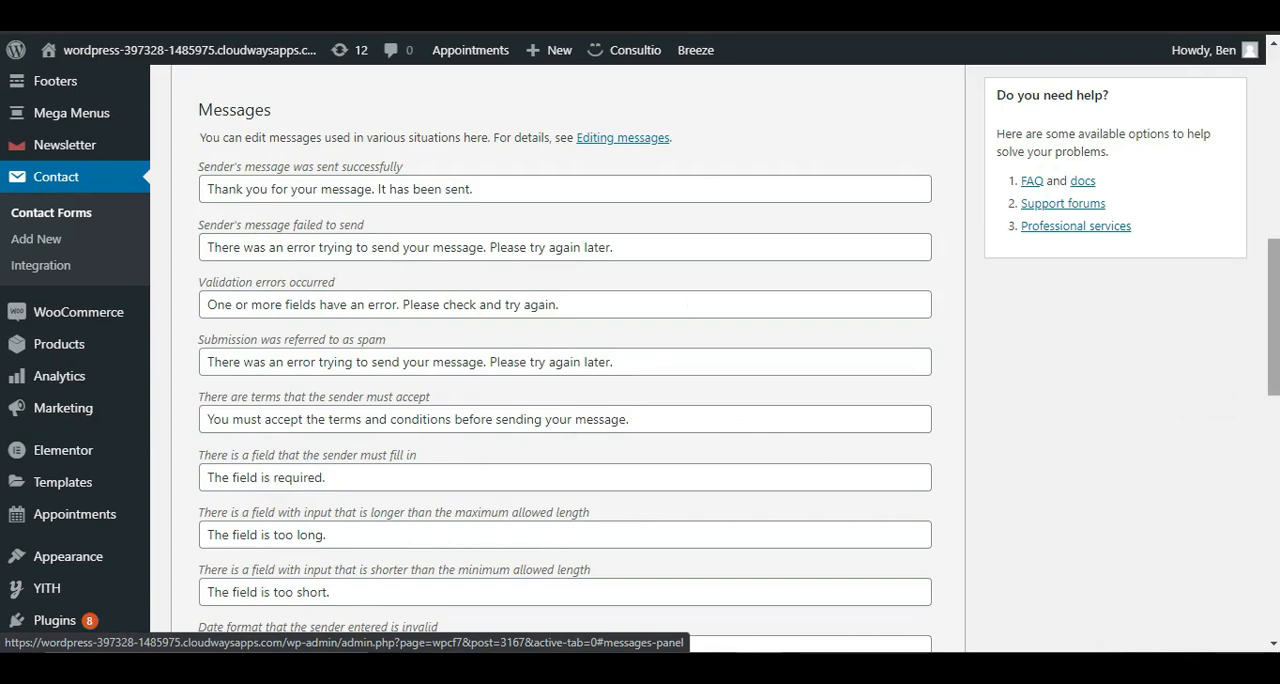
scroll(520, 372, "up", 3)
Step: Look through the form's Additional Settings, Multi-Step Settings and Progress Bar options, comparing with the form on the Elementor page
left_click(497, 366)
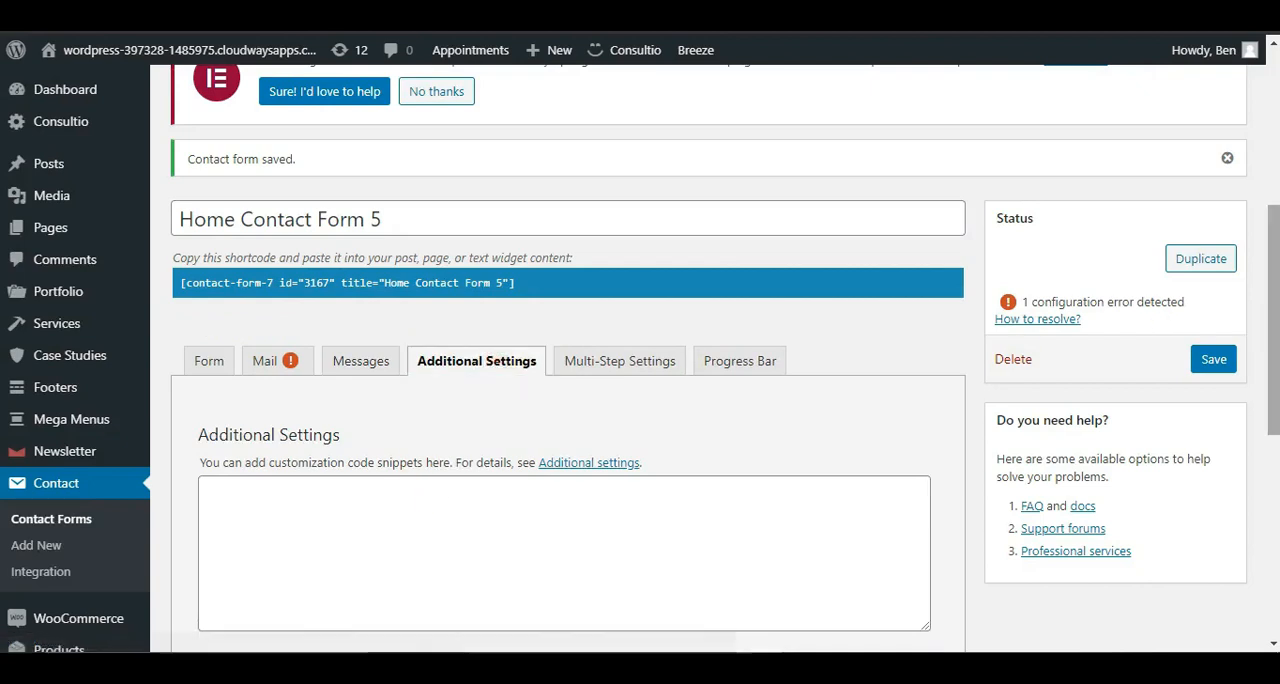
left_click_drag(1274, 320, 1275, 360)
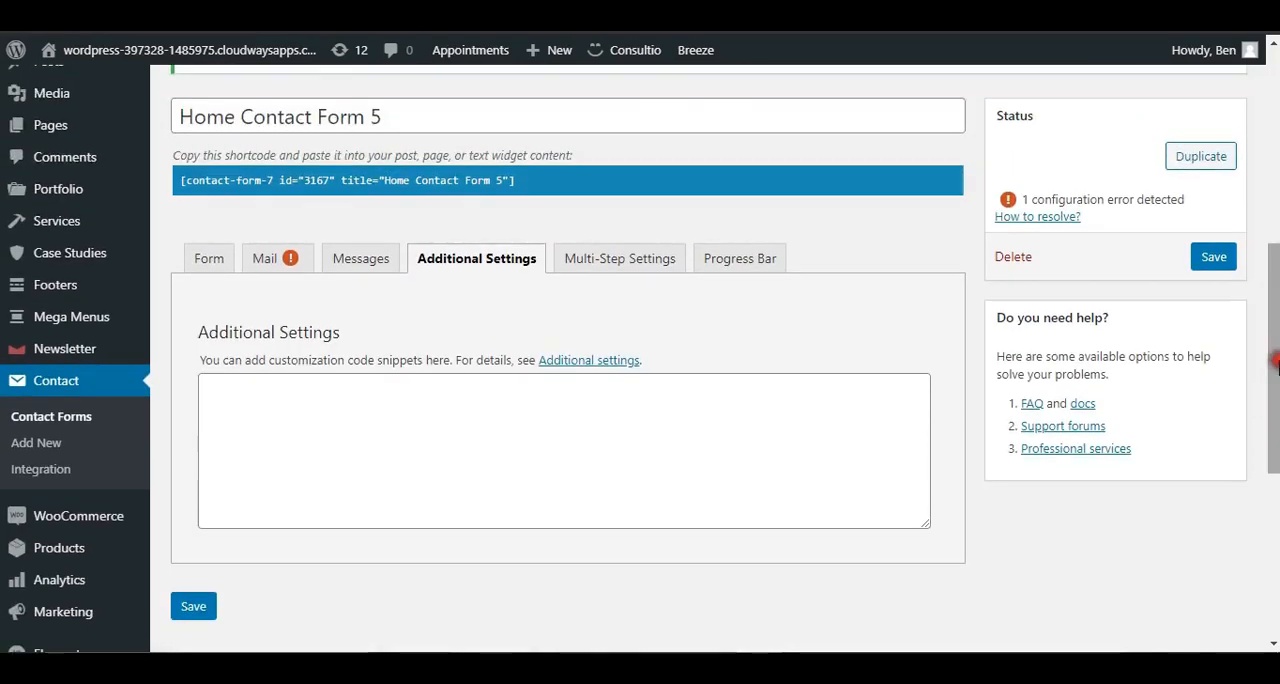
left_click(638, 275)
key("Right")
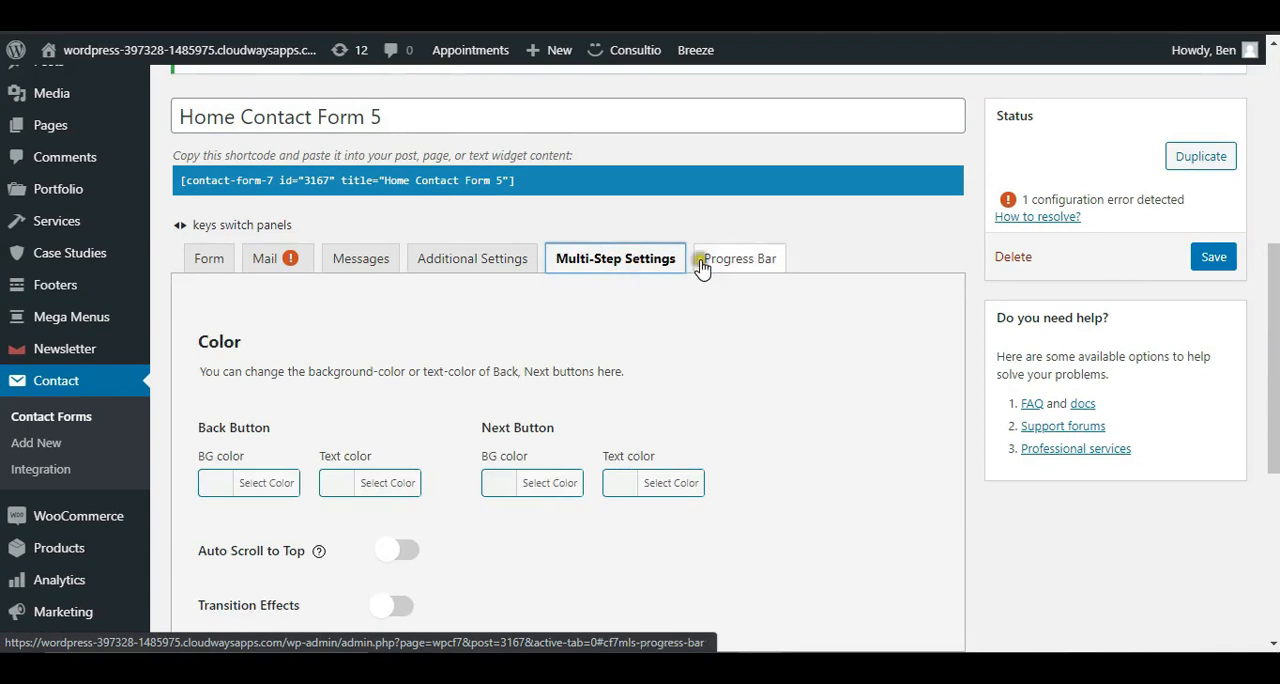
left_click(653, 262)
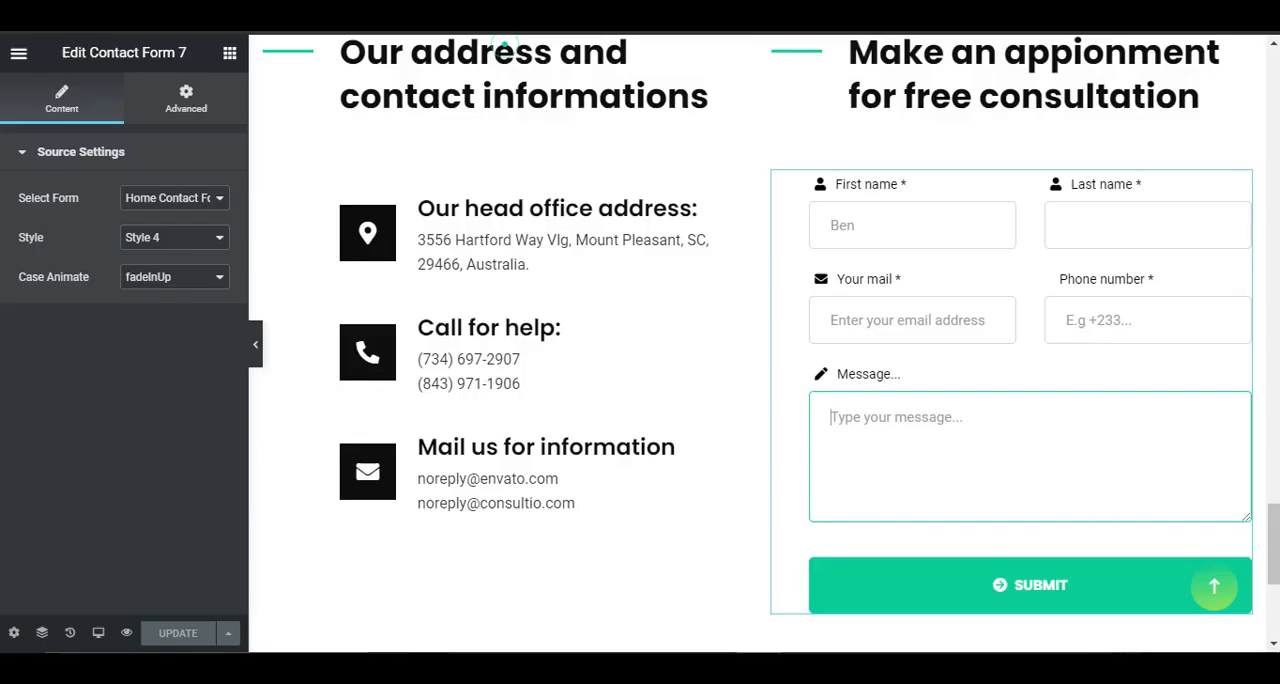
left_click(1025, 405)
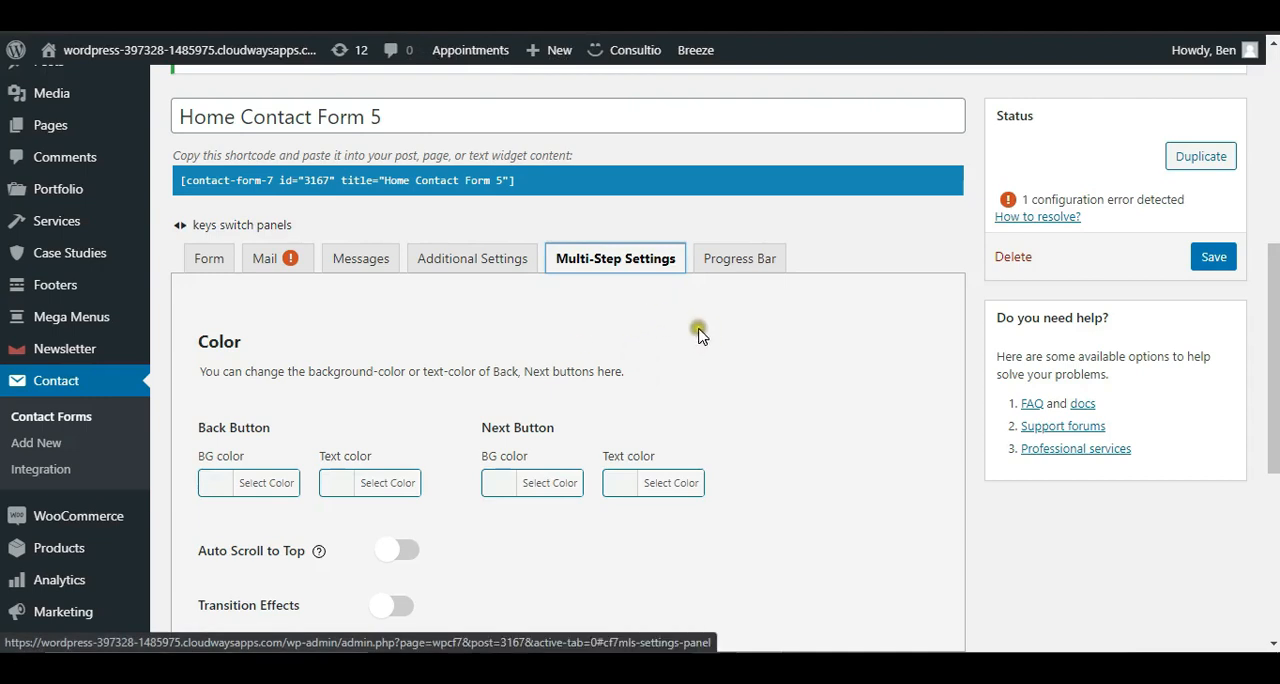
left_click(712, 272)
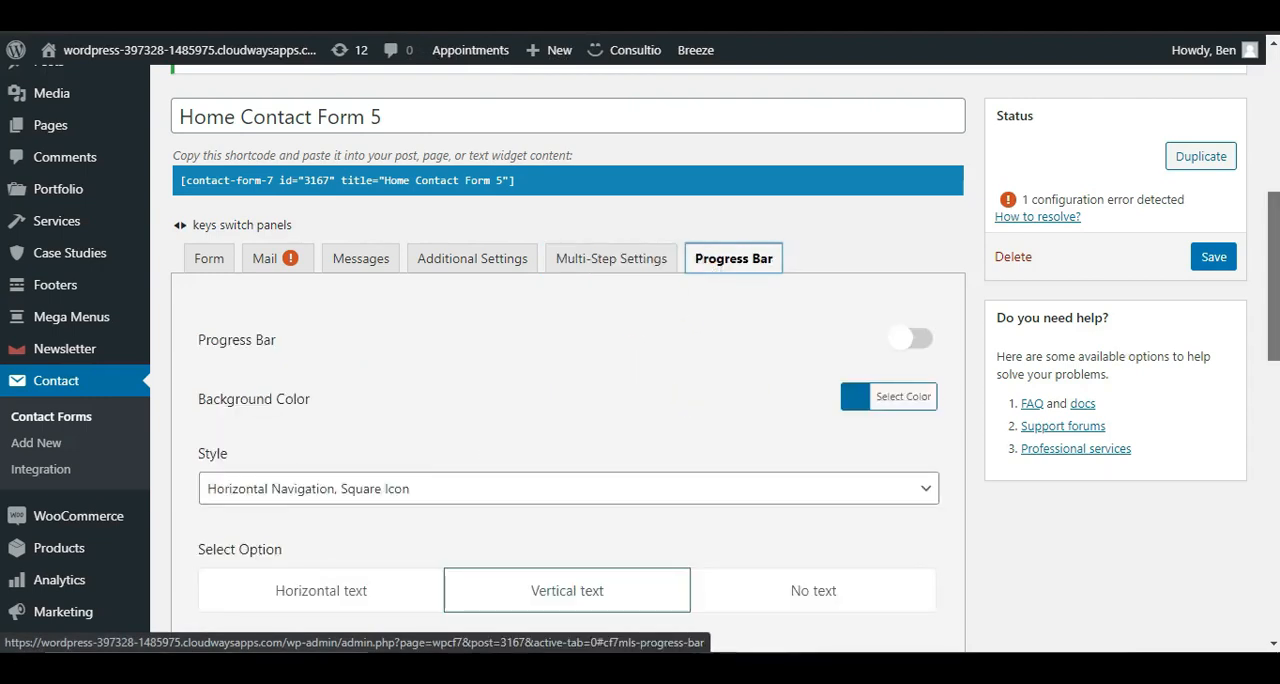
scroll(1272, 290, "down", 1)
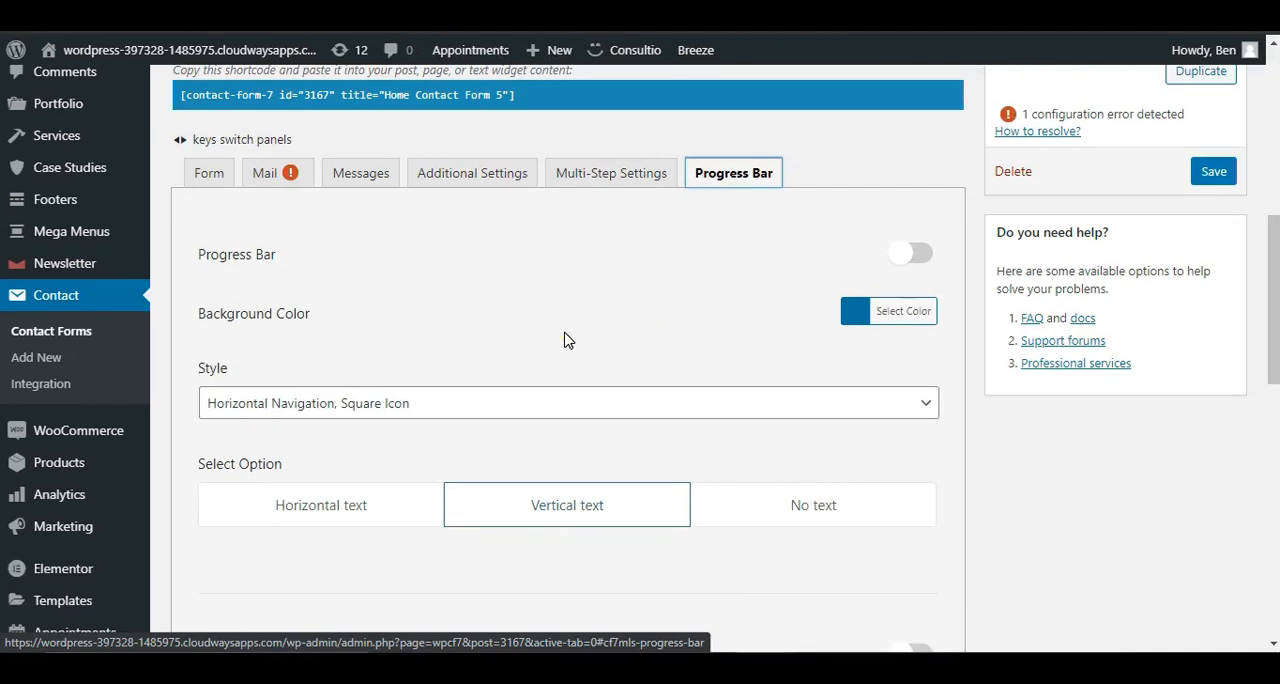
Step: Turn on the form's Progress Bar, return to the form template and save the contact form
left_click(918, 260)
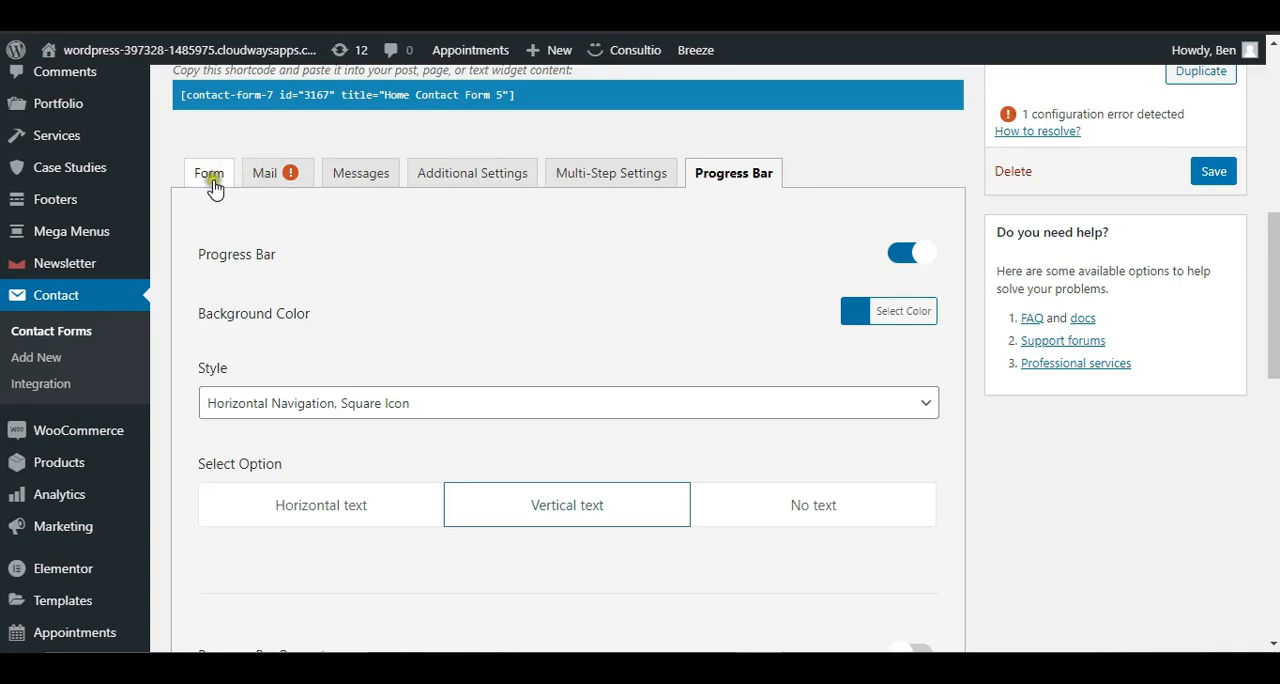
left_click(209, 175)
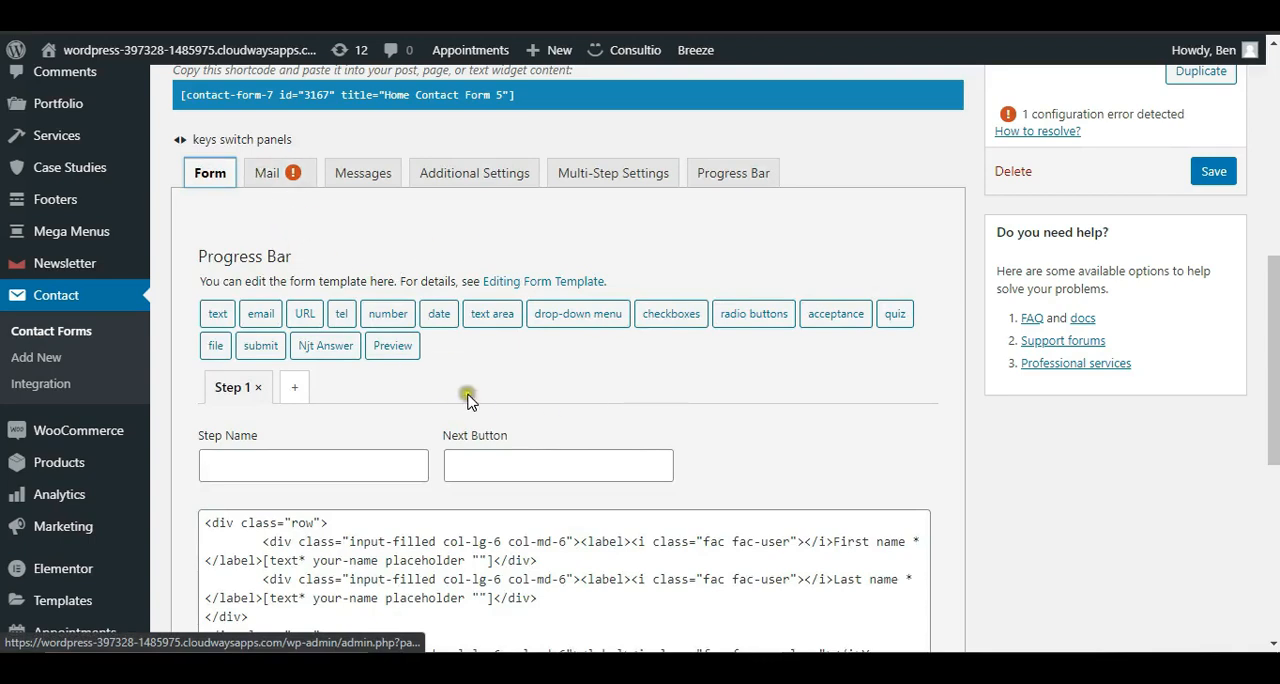
left_click(1215, 173)
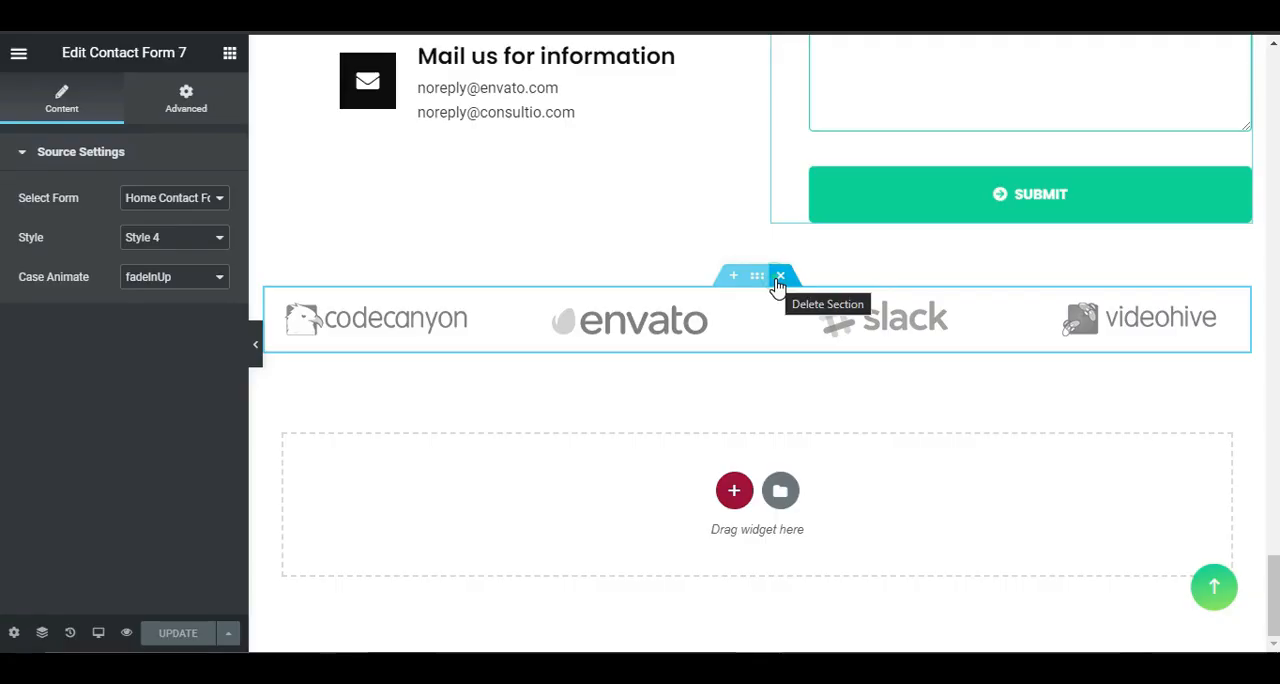
Step: Delete the client logo section below the contact form on the Elementor page and update the page
left_click(779, 276)
left_click(190, 633)
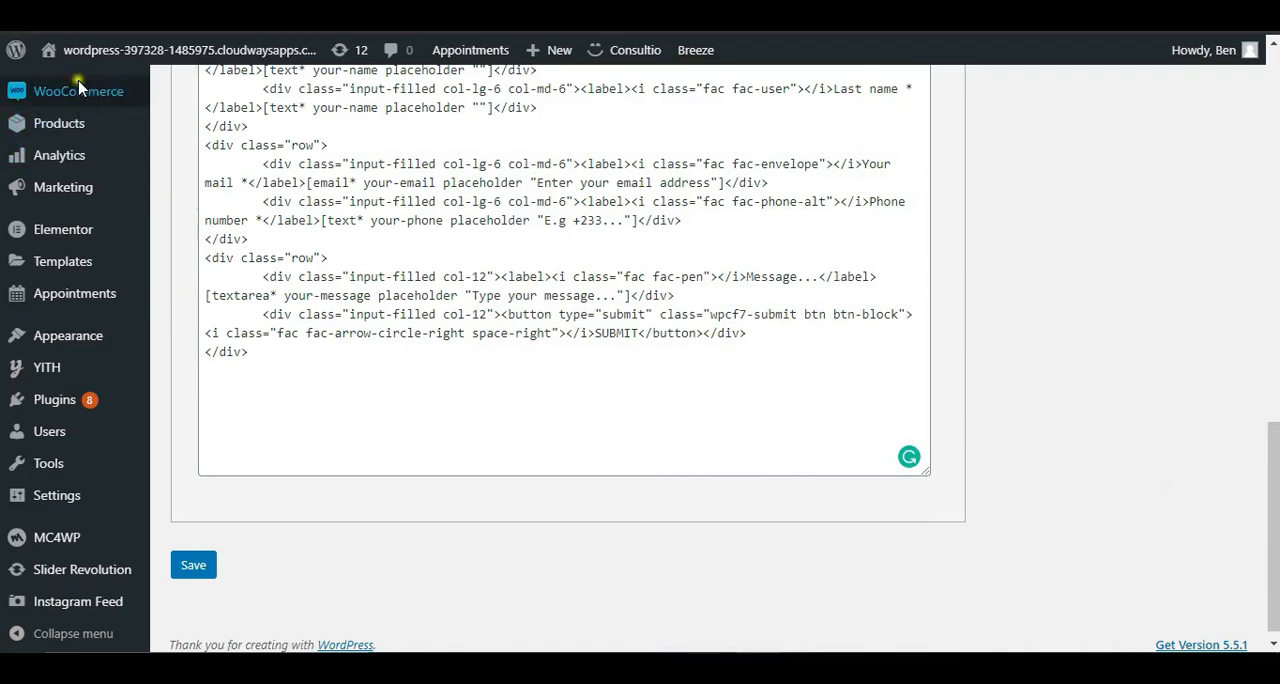
Step: Open the live site from the WordPress admin and review the homepage's hero, services and pricing plan sections
mouse_move(56, 60)
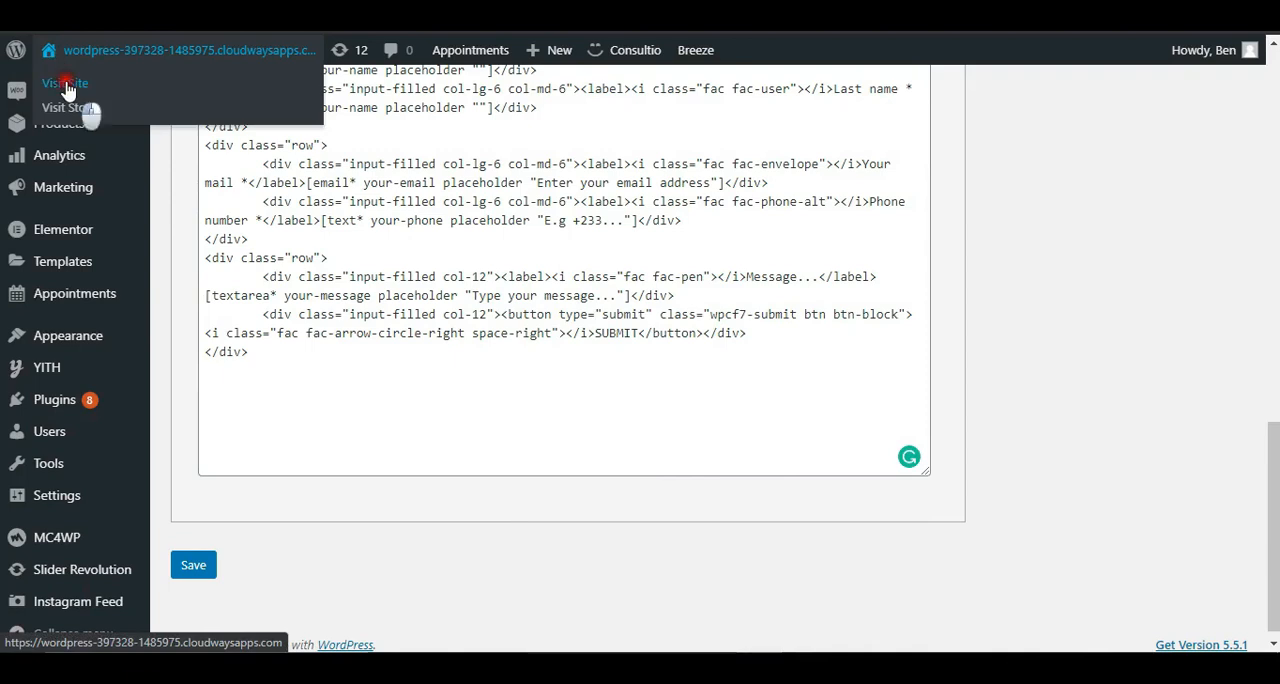
left_click(67, 90)
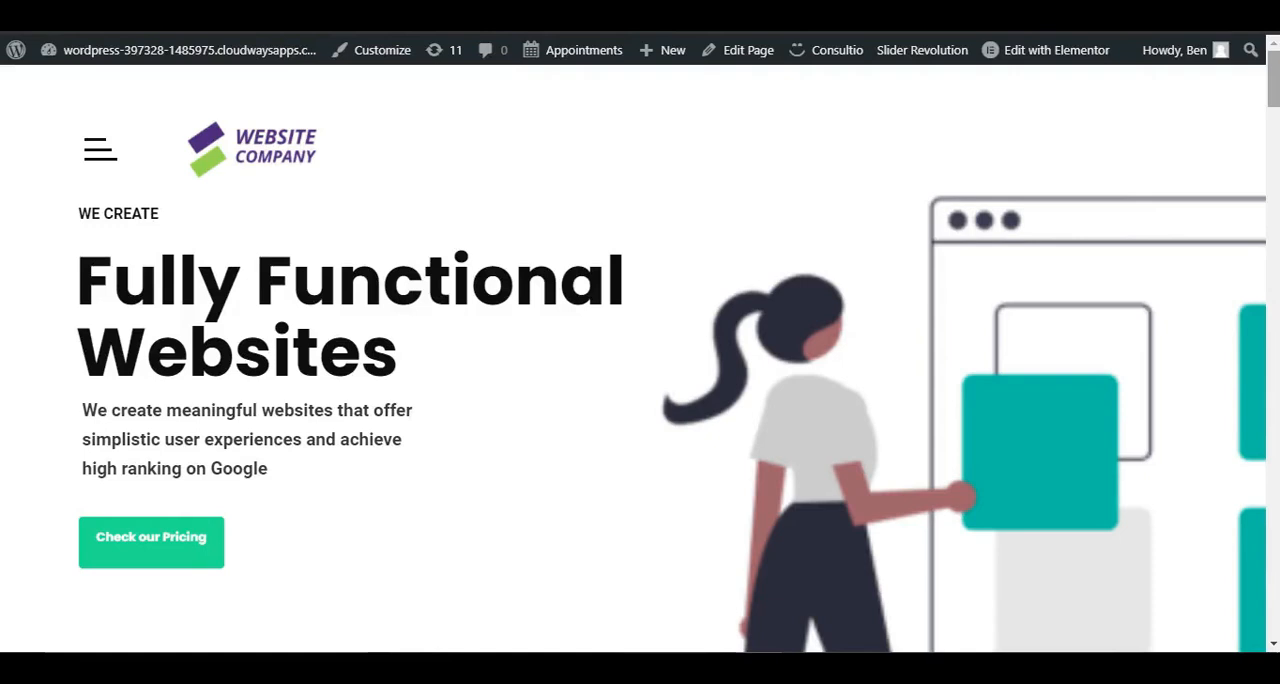
scroll(640, 350, "up", 3)
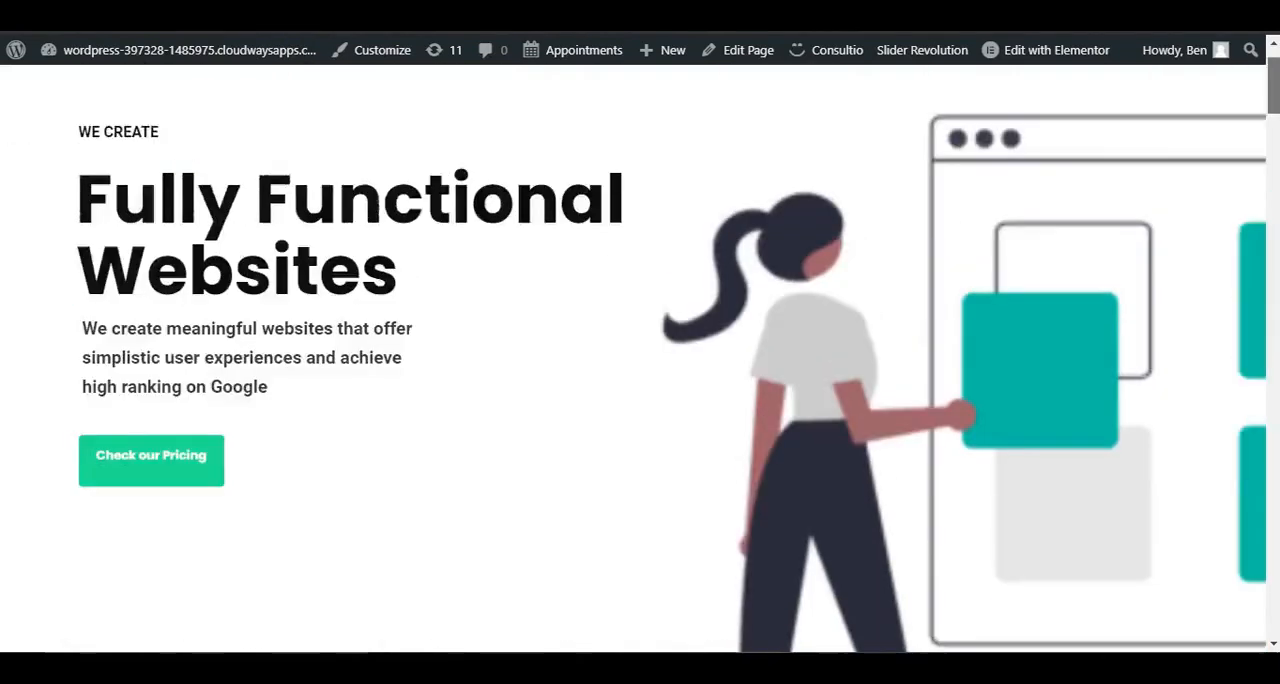
scroll(640, 350, "down", 6)
scroll(640, 350, "down", 2)
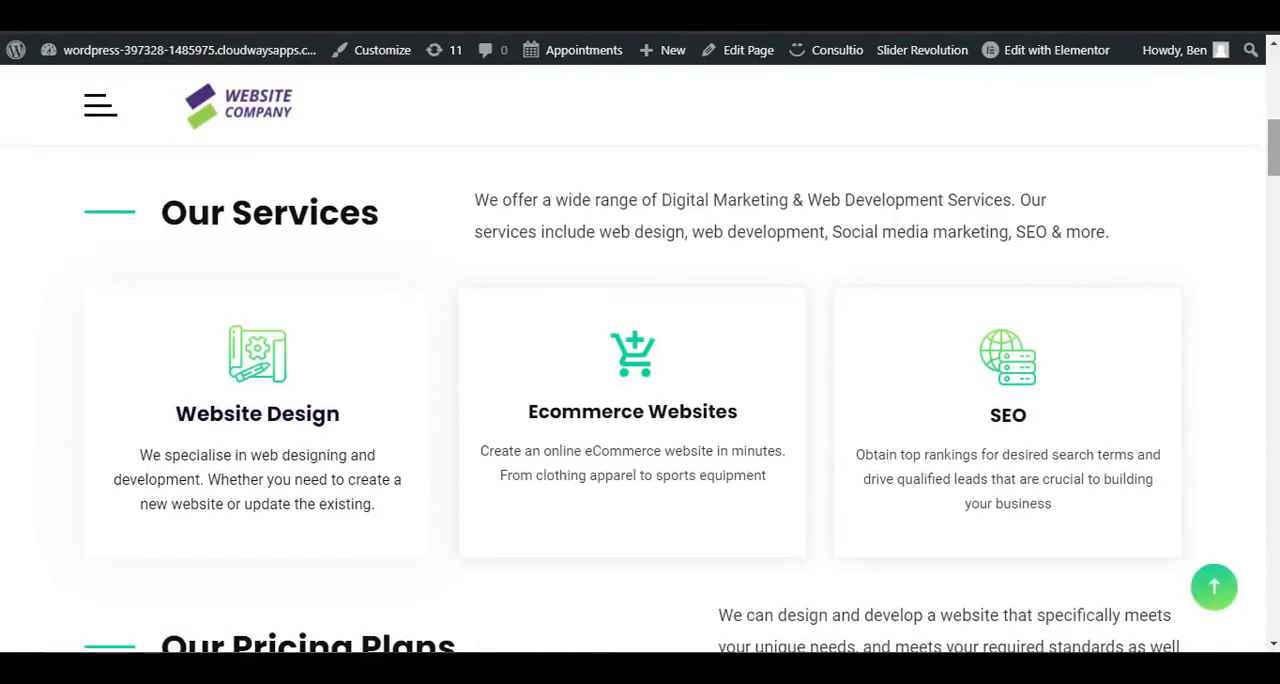
scroll(640, 350, "down", 4)
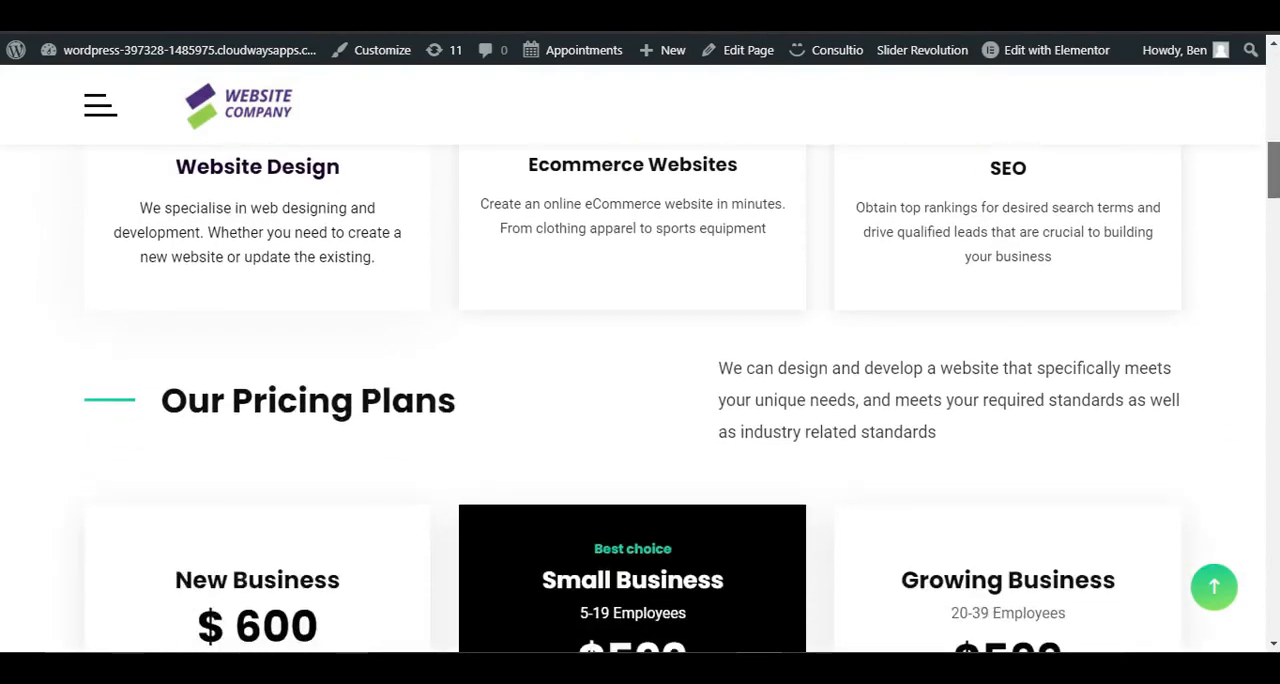
scroll(594, 396, "down", 3)
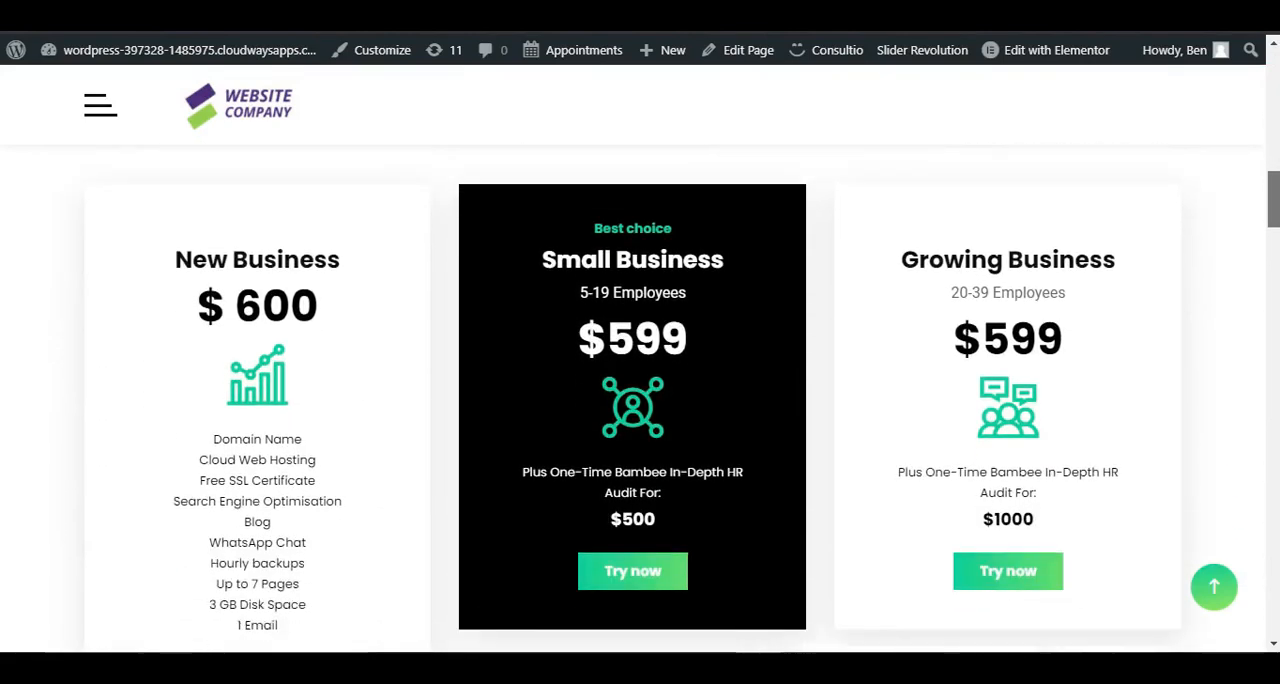
scroll(594, 396, "up", 1)
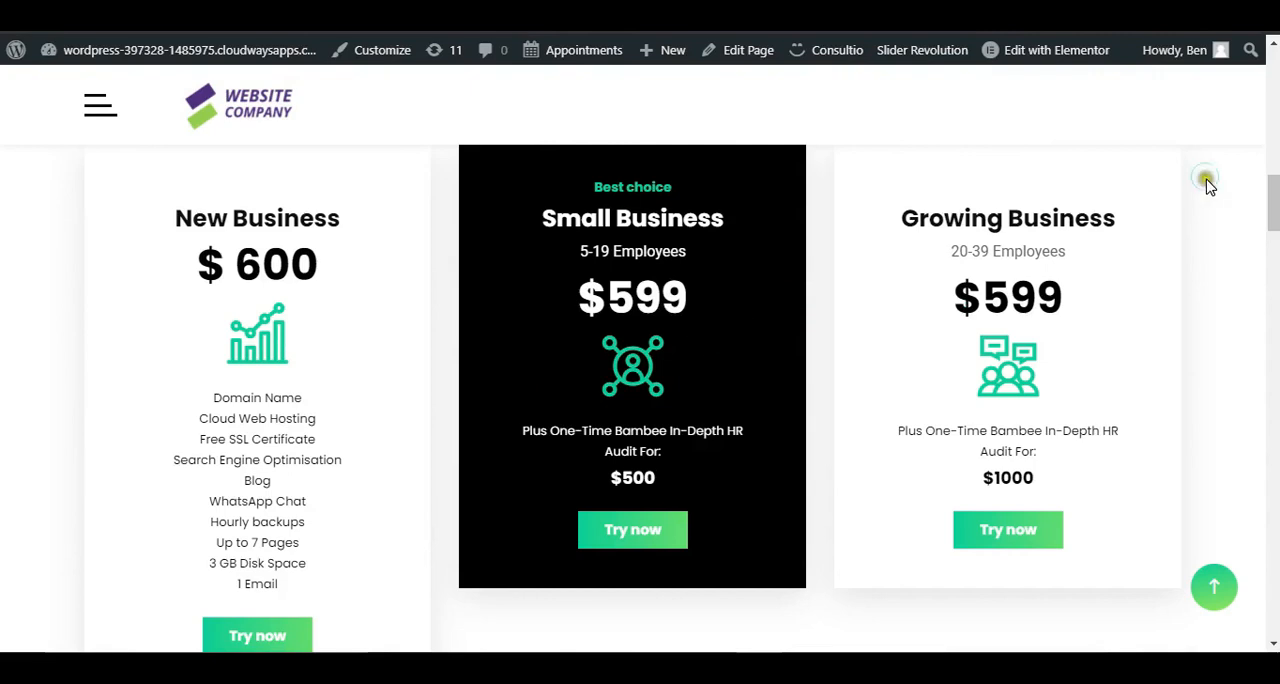
Step: Review the live homepage's testimonials, call-to-action banner, contact information, appointment form and footer
scroll(640, 400, "down", 5)
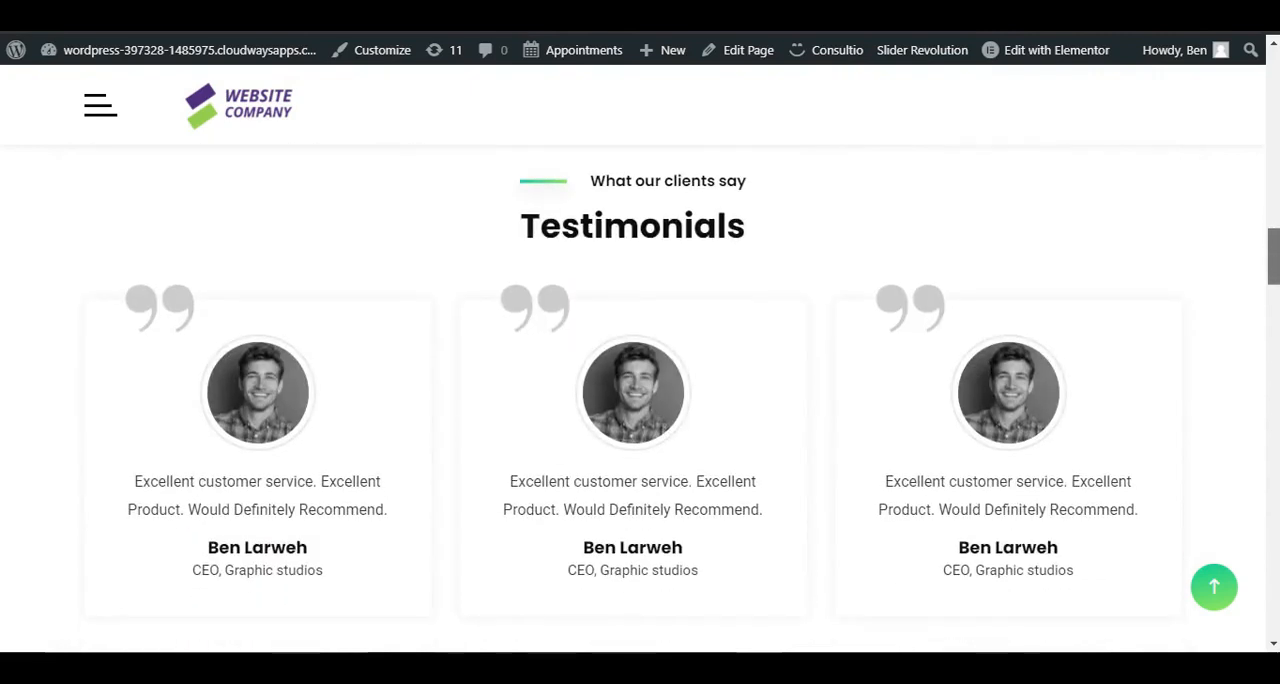
scroll(792, 440, "down", 3)
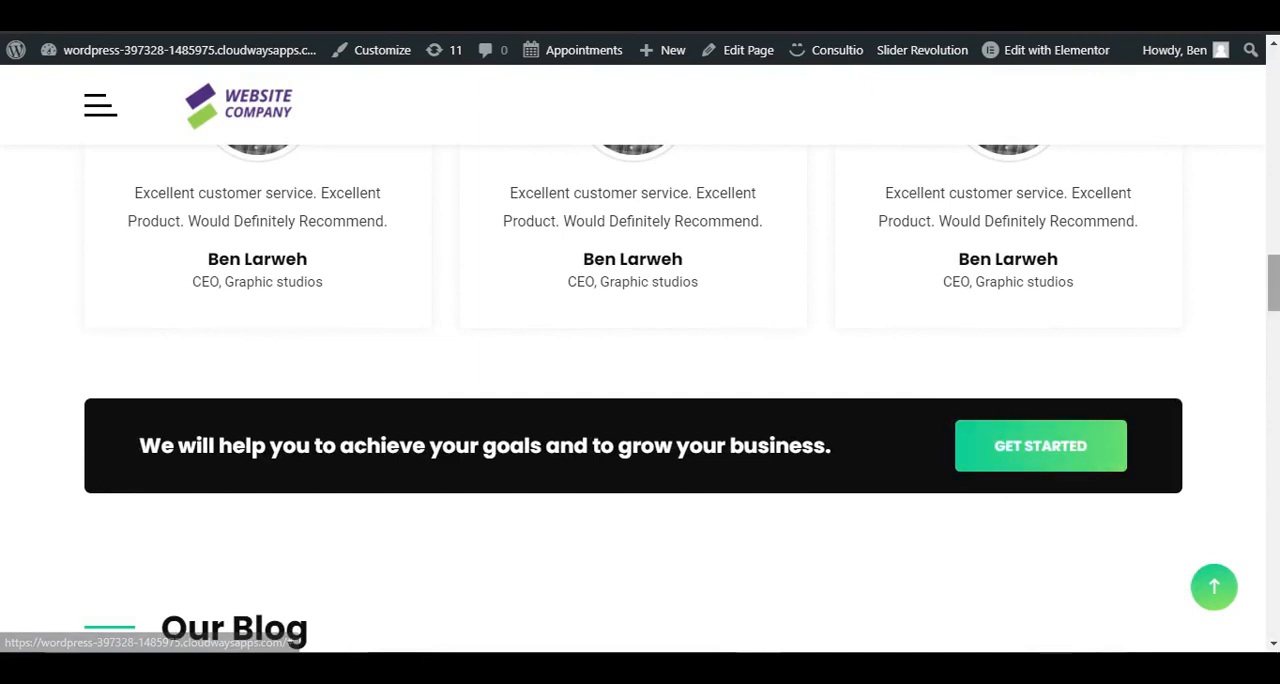
scroll(640, 400, "down", 10)
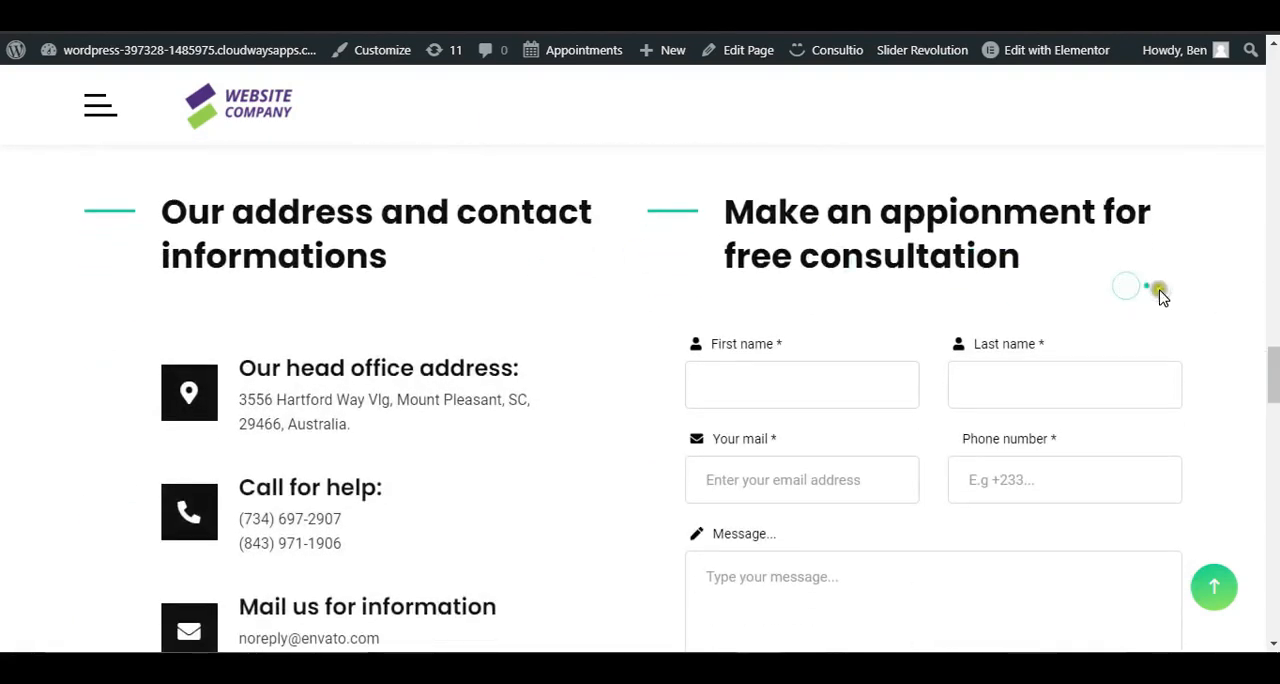
scroll(640, 400, "down", 5)
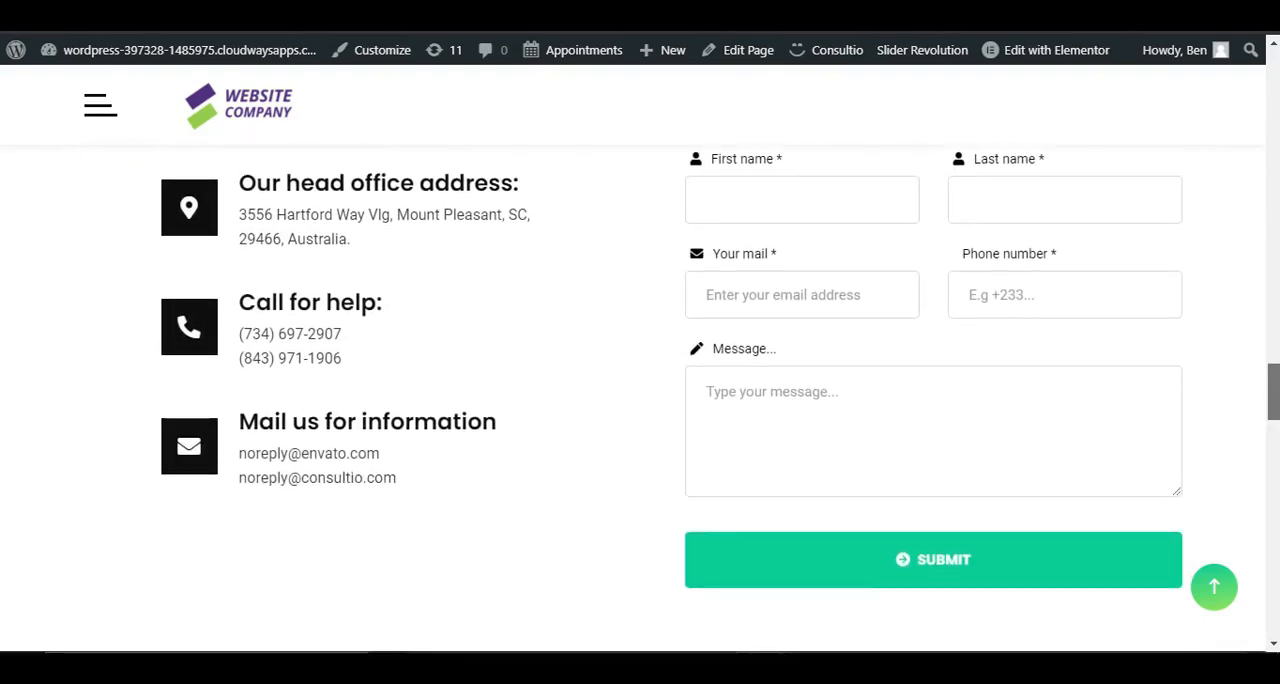
scroll(640, 400, "down", 3)
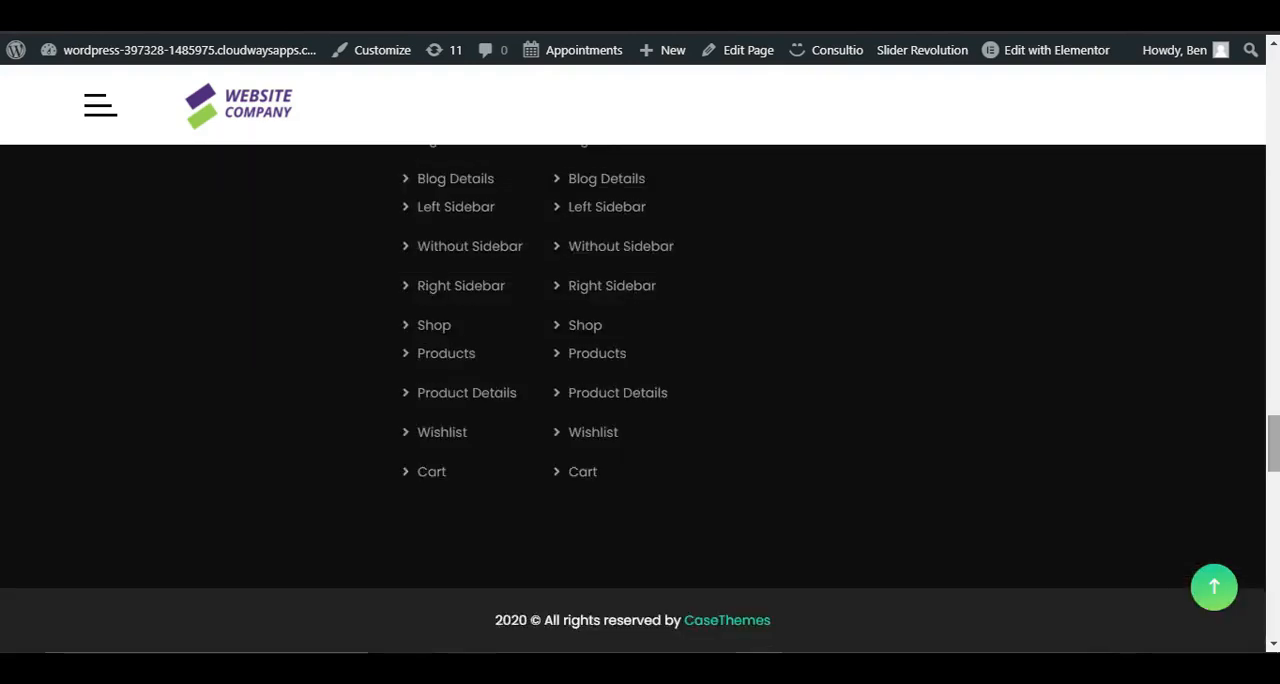
left_click_drag(1273, 443, 1273, 279)
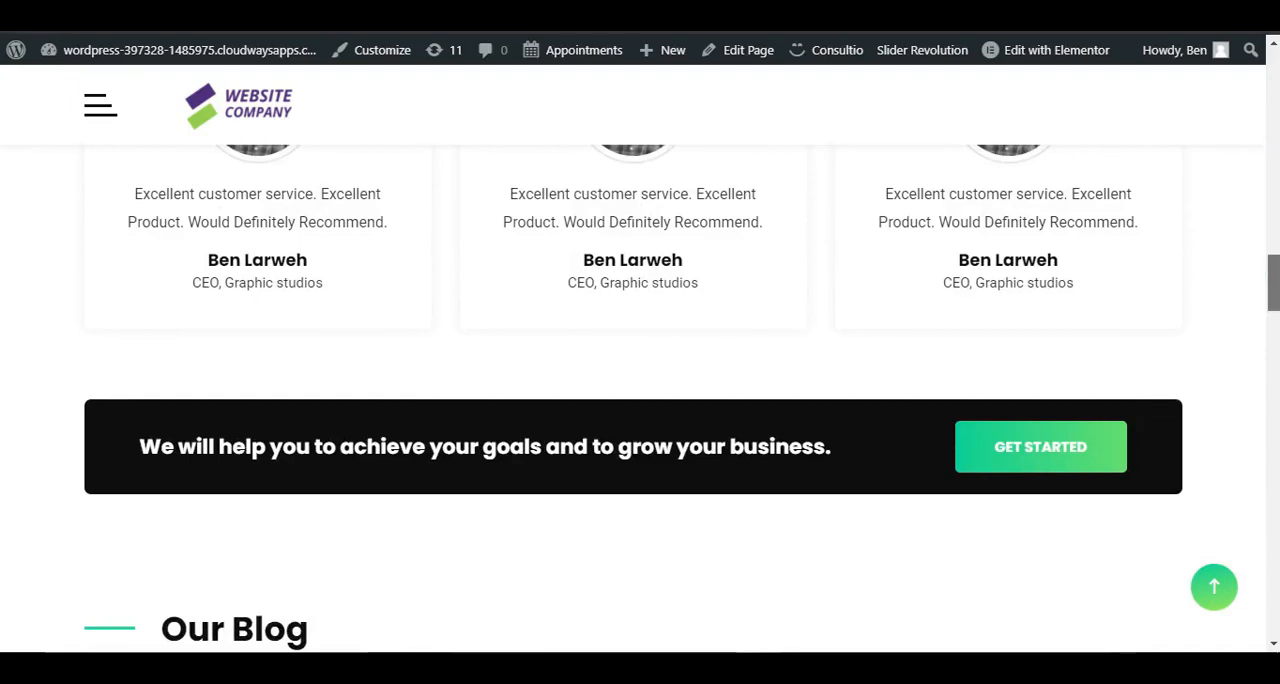
left_click_drag(1273, 282, 1273, 457)
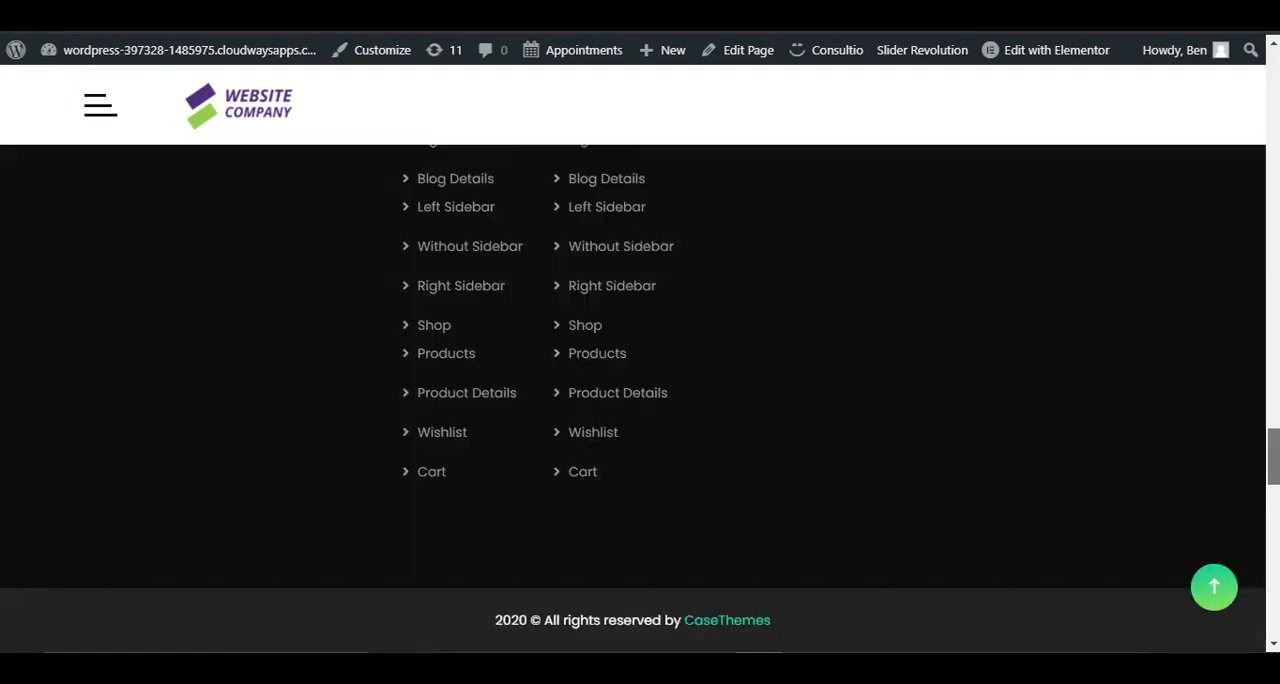